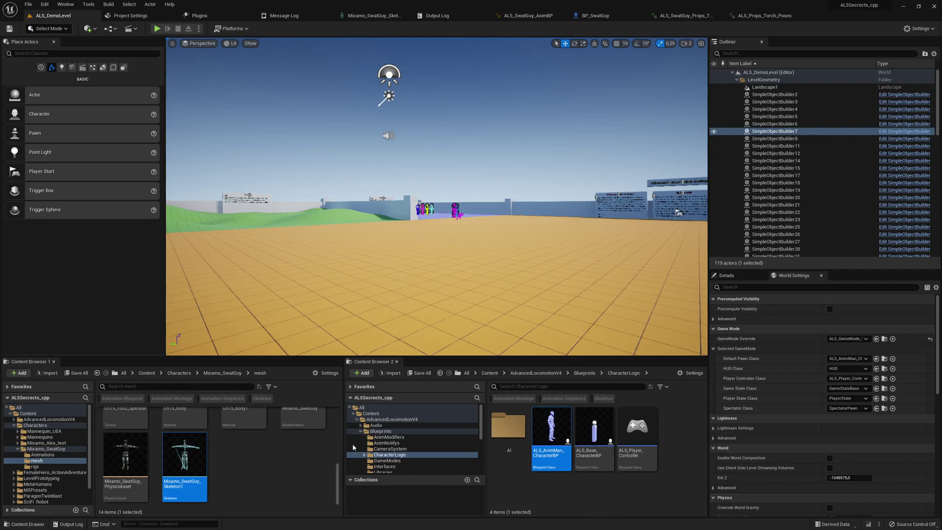
# Open the HeldObjectEditor folder inside the TTToolbox Content plugin folder, checking that plugin content is shown.
pyautogui.scroll(-5, 439, 440)
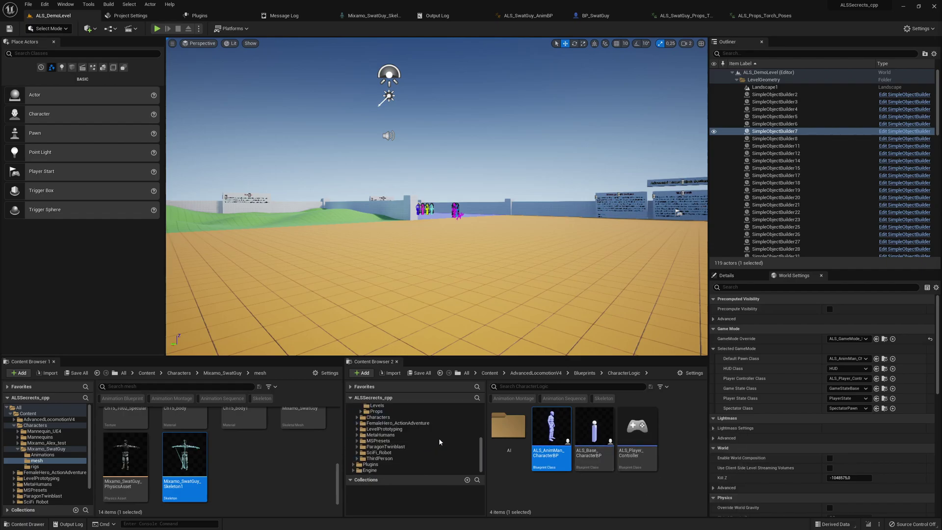
pyautogui.click(378, 465)
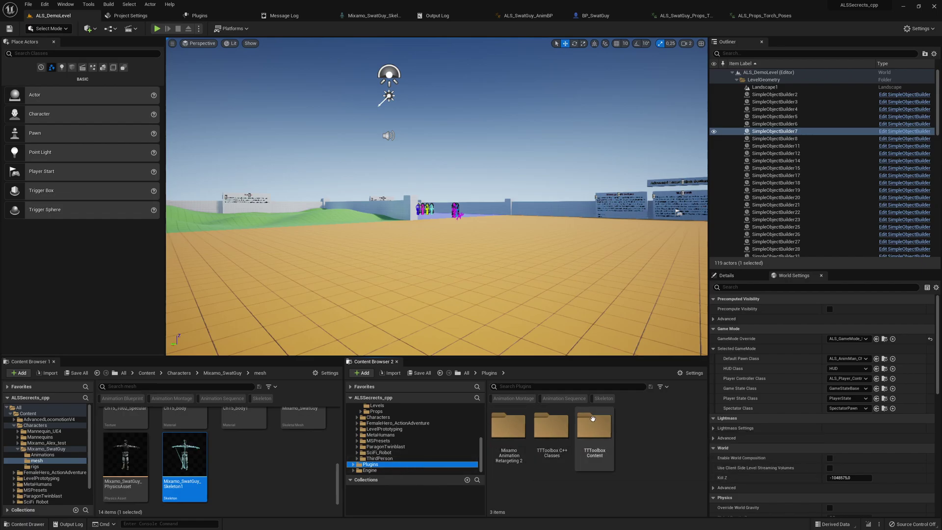
pyautogui.click(693, 373)
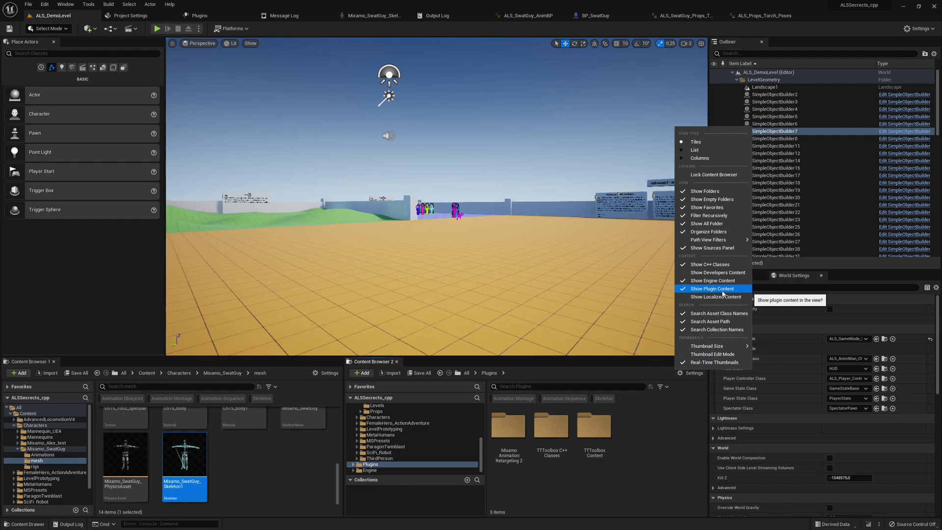
pyautogui.click(648, 454)
pyautogui.doubleClick(594, 426)
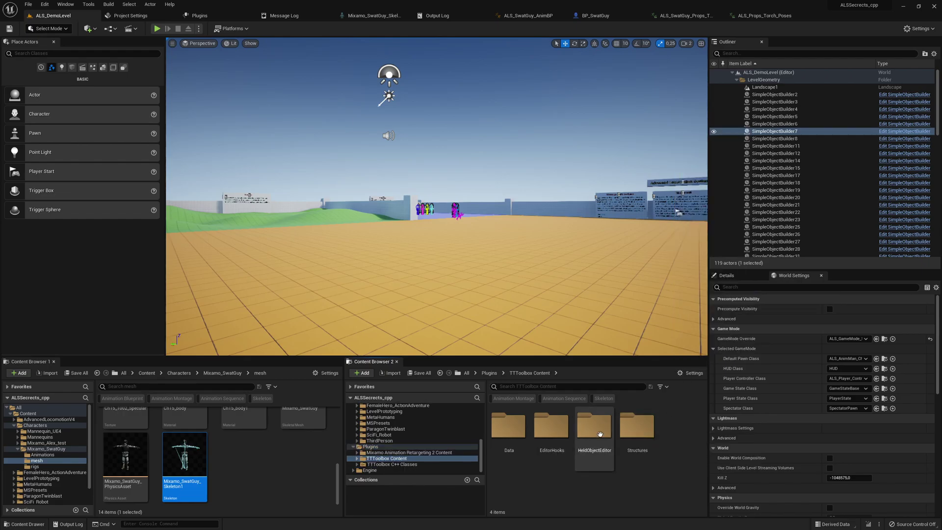
pyautogui.doubleClick(595, 426)
# Copy the name of the BP_HeldObjectEditor blueprint.
pyautogui.click(509, 430)
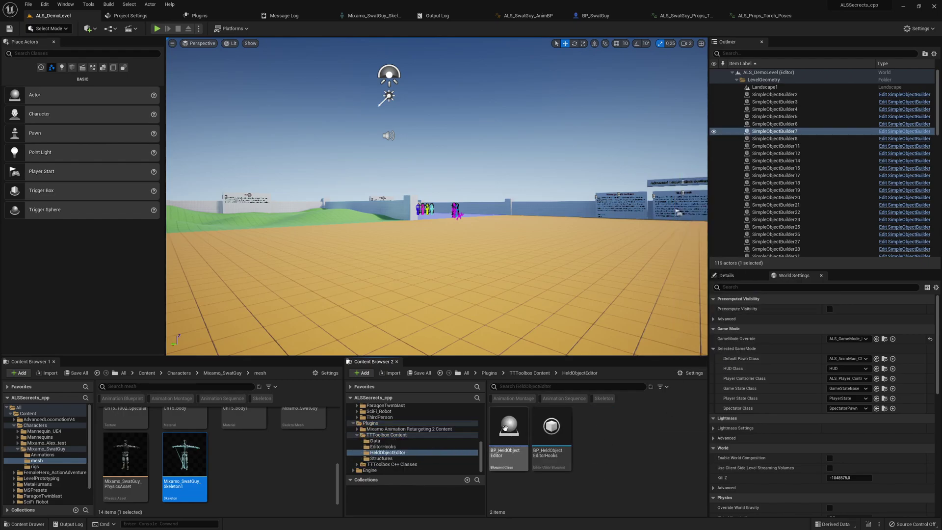
pyautogui.press('F2')
pyautogui.hotkey('ctrl', 'c')
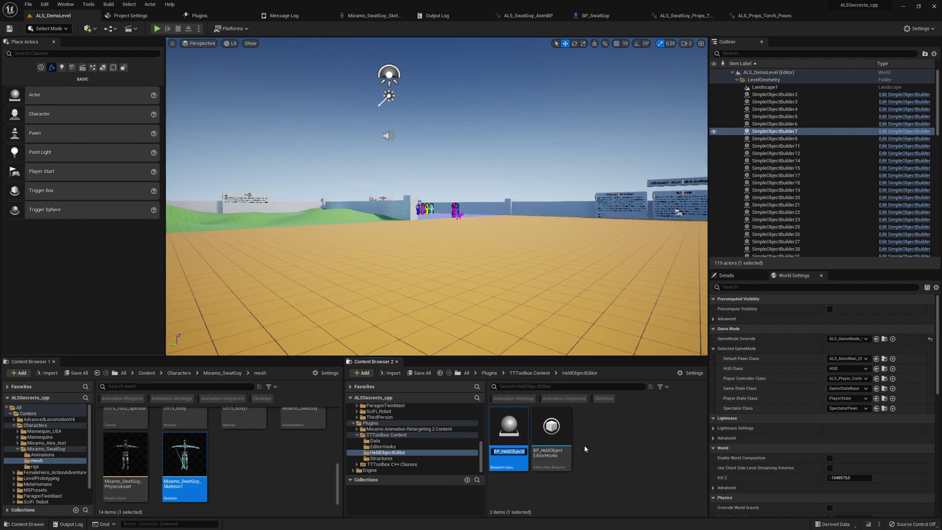
# Create a folder named HeldObjectEditors inside the Mixamo_SwatGuy character folder and open it.
pyautogui.click(280, 500)
pyautogui.click(223, 373)
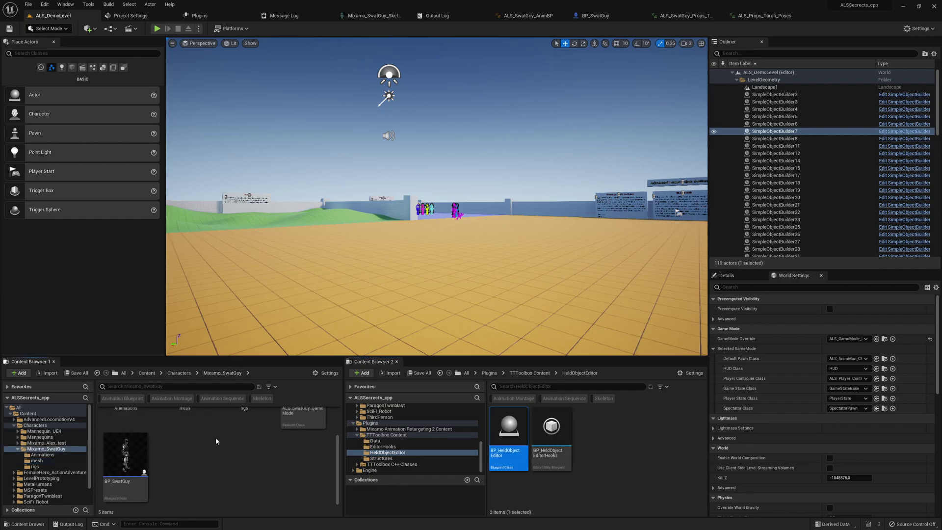
pyautogui.rightClick(197, 466)
pyautogui.press('Escape')
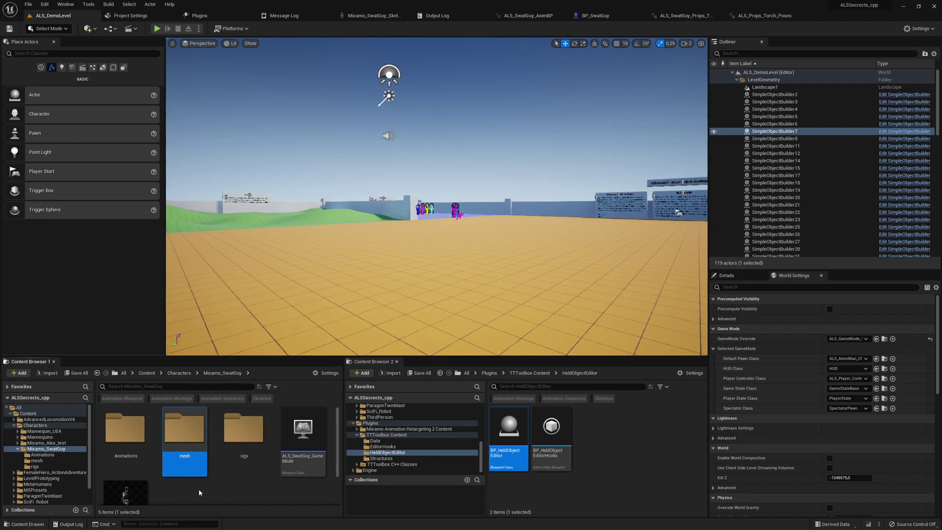
pyautogui.rightClick(199, 489)
pyautogui.click(236, 266)
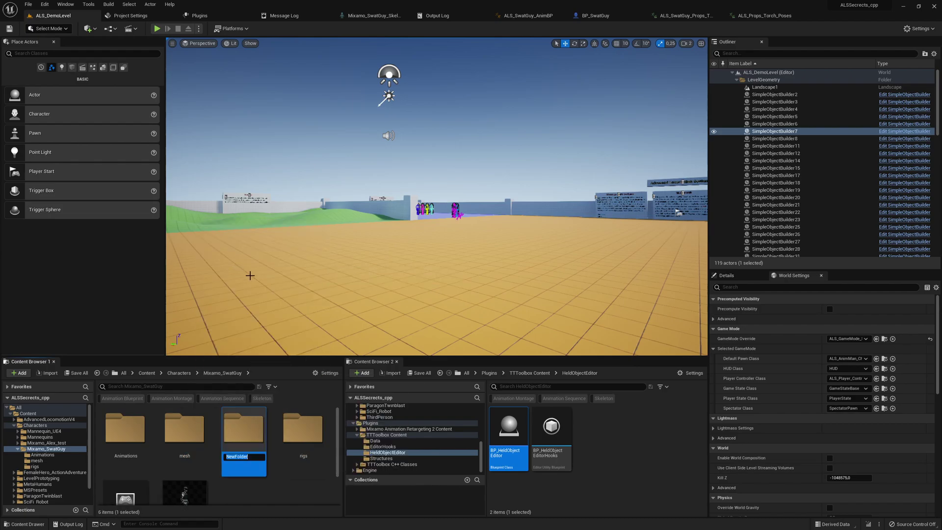
pyautogui.write('He')
pyautogui.write('ldObjectEditors')
pyautogui.press('Return')
pyautogui.press('Return')
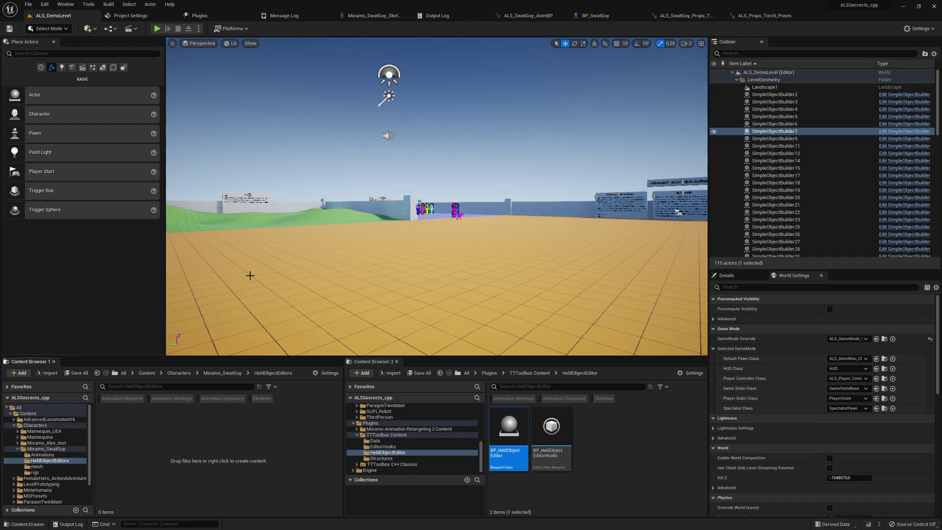
# Create a blueprint class in the HeldObjectEditors folder with BP_HeldObjectEditor as its parent class.
pyautogui.rightClick(199, 438)
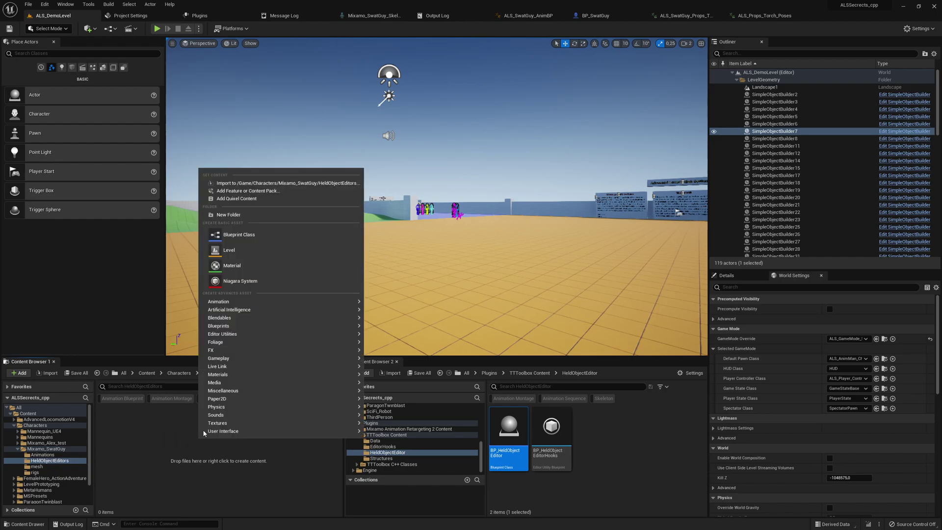
pyautogui.click(236, 235)
pyautogui.write('hel')
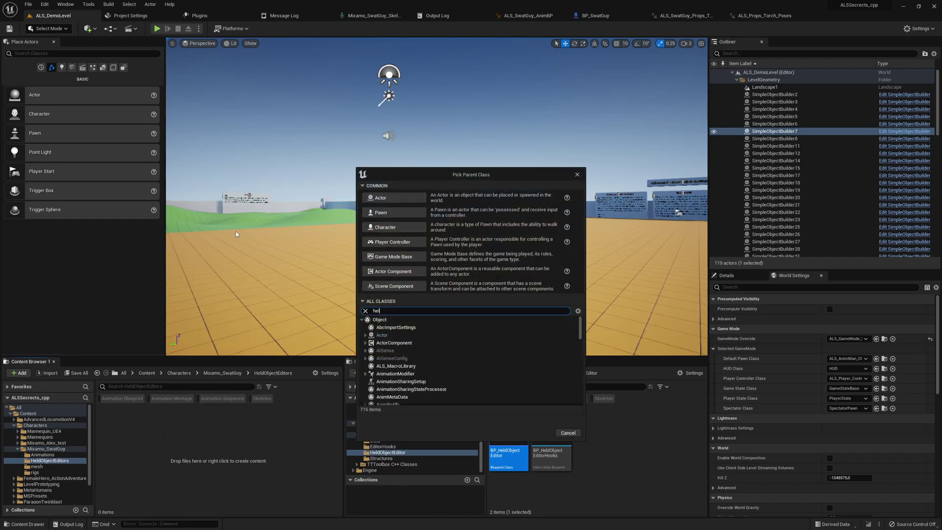
pyautogui.write('dobject')
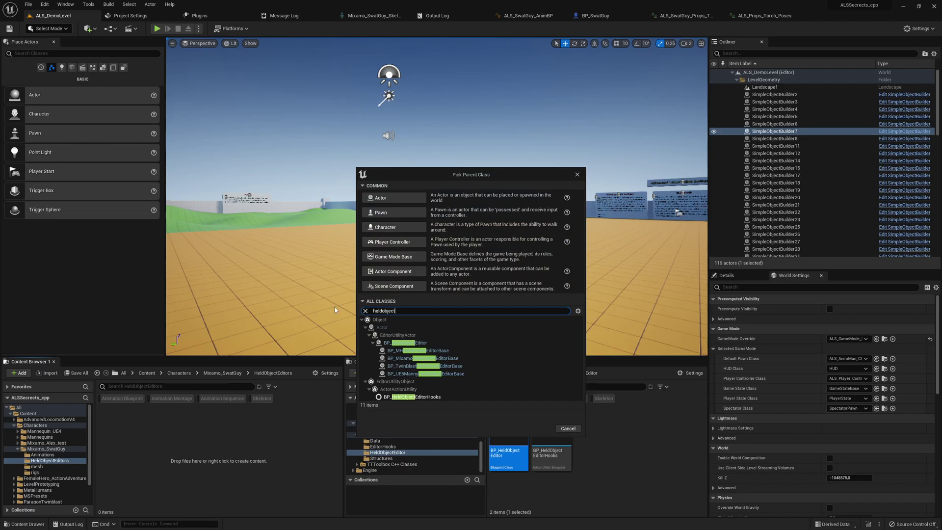
pyautogui.click(454, 342)
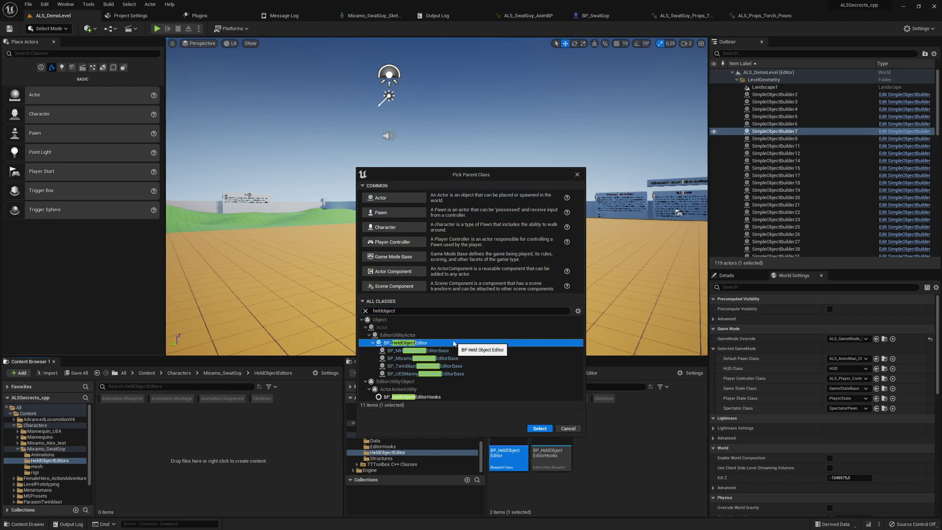
pyautogui.click(540, 429)
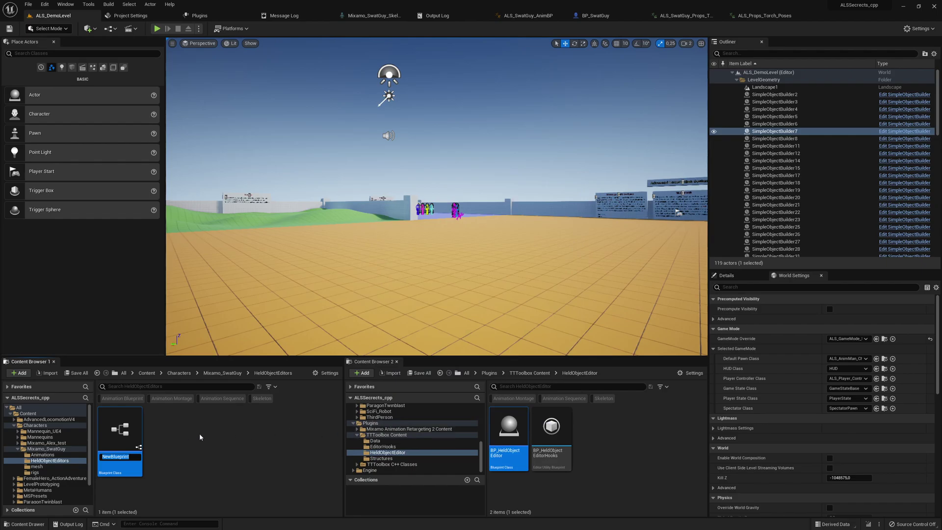
# Name the new blueprint BP_BP_HeldObjectEditorBase, reusing the copied class name.
pyautogui.write('BP_')
pyautogui.hotkey('ctrl', 'v')
pyautogui.write('Base')
pyautogui.press('Return')
pyautogui.click(232, 428)
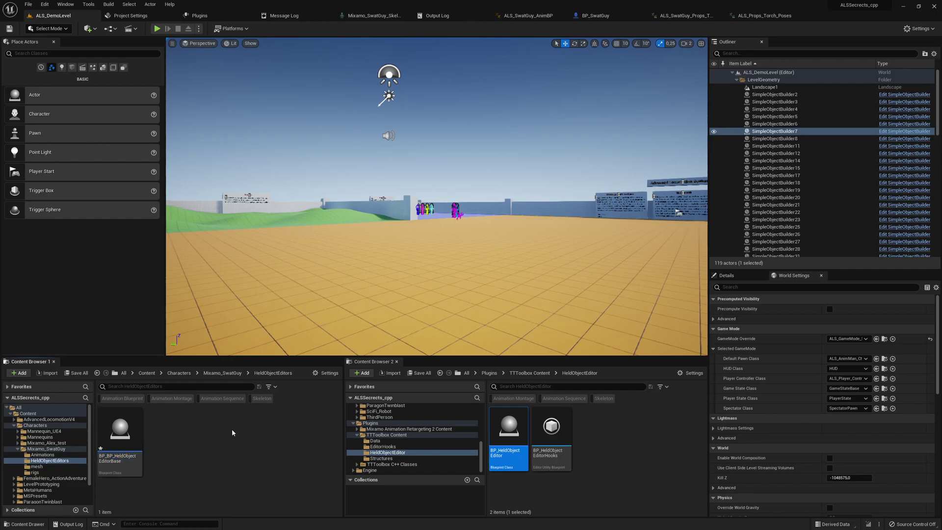
pyautogui.rightClick(511, 430)
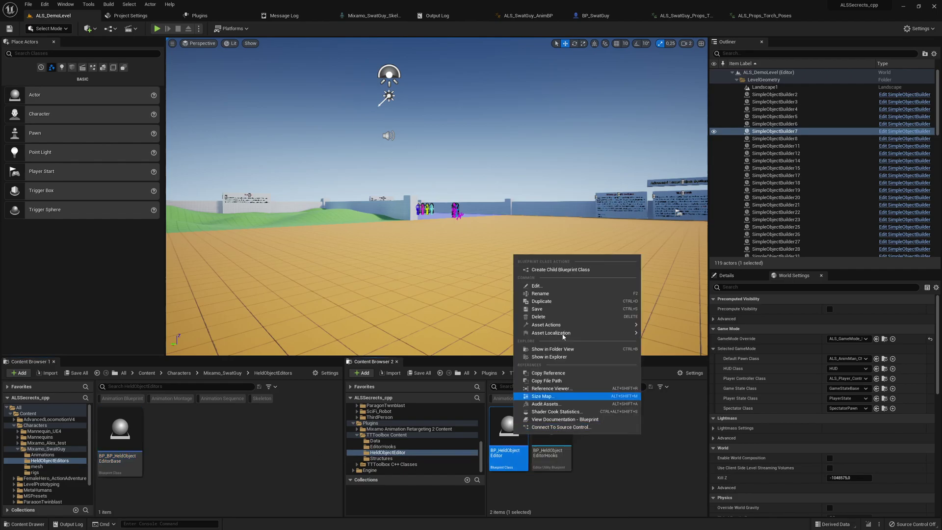
pyautogui.click(251, 427)
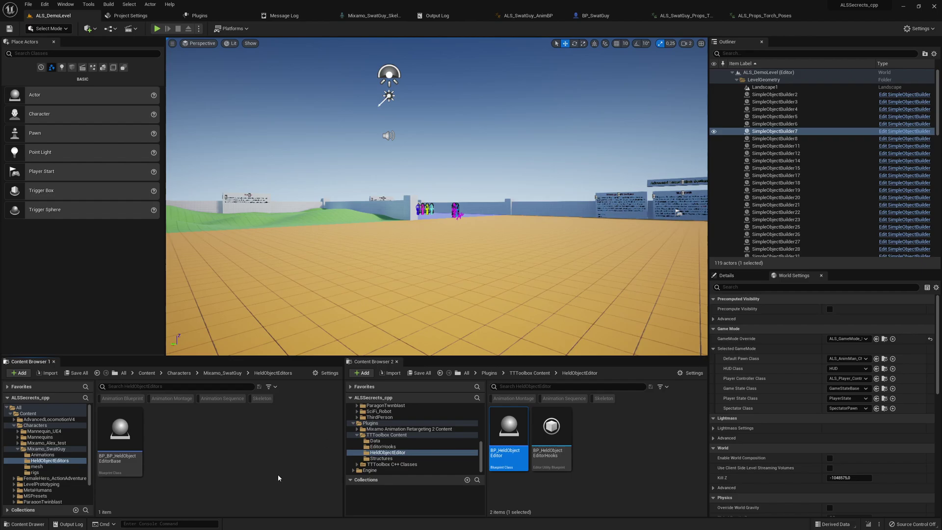
# Rename the base blueprint in the HeldObjectEditors folder as BP_SwatGuyHeldObjectEditorBase.
pyautogui.click(126, 442)
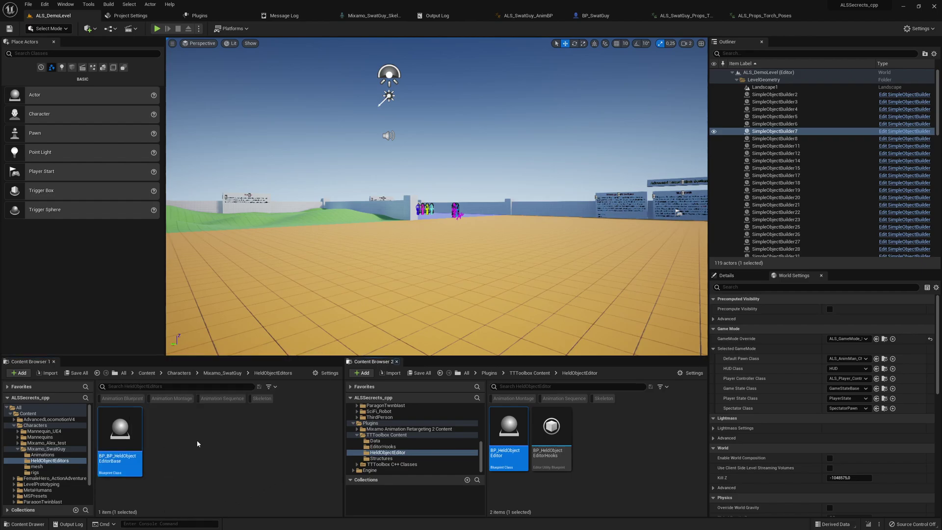
pyautogui.press('F2')
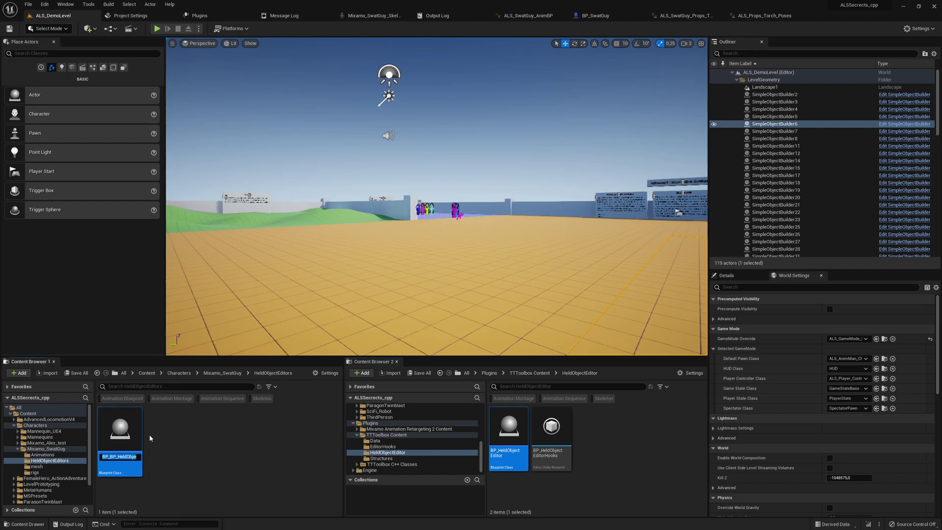
pyautogui.press('Home')
pyautogui.press('BackSpace')
pyautogui.press('BackSpace')
pyautogui.press('BackSpace')
pyautogui.write('SwatGuy')
pyautogui.press('Return')
# Create a child blueprint class of BP_SwatGuyHeldObjectEditorBase and name it BP_SwatGuy_1HPistol.
pyautogui.rightClick(119, 434)
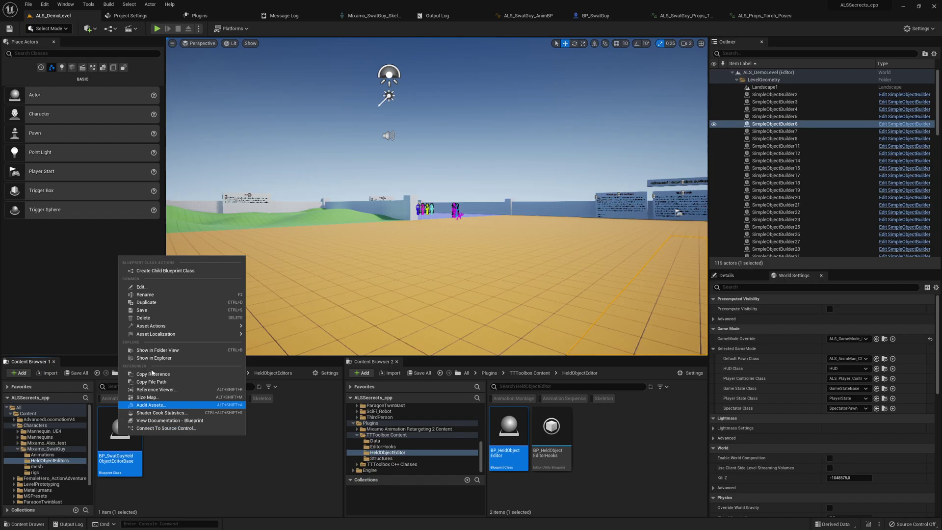
pyautogui.click(165, 271)
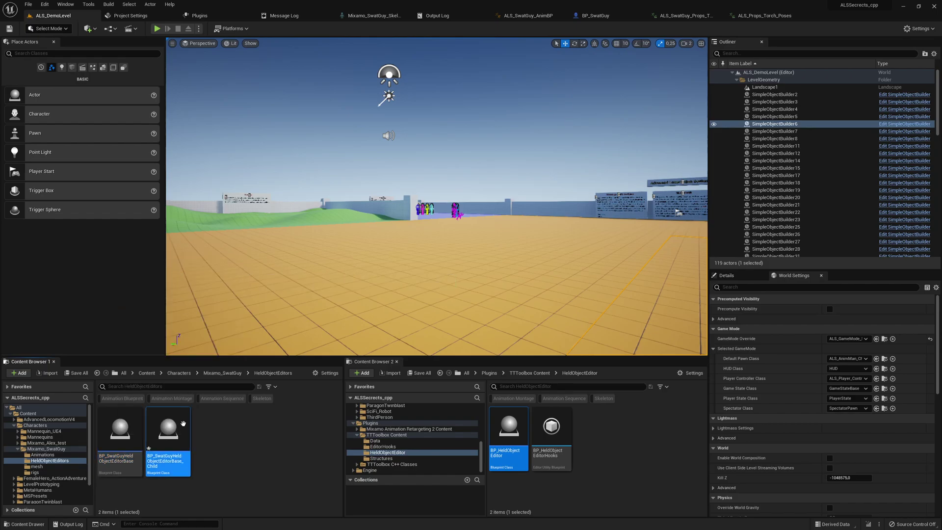
pyautogui.press('End')
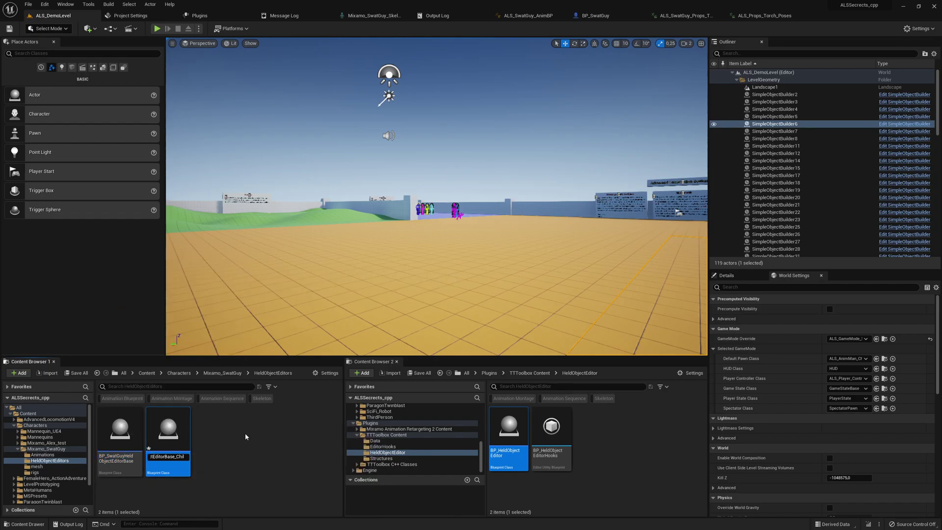
pyautogui.press('BackSpace')
pyautogui.press('BackSpace')
pyautogui.press('BackSpace')
pyautogui.press('BackSpace')
pyautogui.press('BackSpace')
pyautogui.press('BackSpace')
pyautogui.press('BackSpace')
pyautogui.press('BackSpace')
pyautogui.press('BackSpace')
pyautogui.press('BackSpace')
pyautogui.press('BackSpace')
pyautogui.press('BackSpace')
pyautogui.press('BackSpace')
pyautogui.press('BackSpace')
pyautogui.press('BackSpace')
pyautogui.press('BackSpace')
pyautogui.press('BackSpace')
pyautogui.press('BackSpace')
pyautogui.press('BackSpace')
pyautogui.press('BackSpace')
pyautogui.press('BackSpace')
pyautogui.press('BackSpace')
pyautogui.press('BackSpace')
pyautogui.press('BackSpace')
pyautogui.press('BackSpace')
pyautogui.write('_1HPo')
pyautogui.press('BackSpace')
pyautogui.write('istol')
pyautogui.press('Return')
pyautogui.moveTo(241, 296); pyautogui.dragTo(353, 300, button='right')
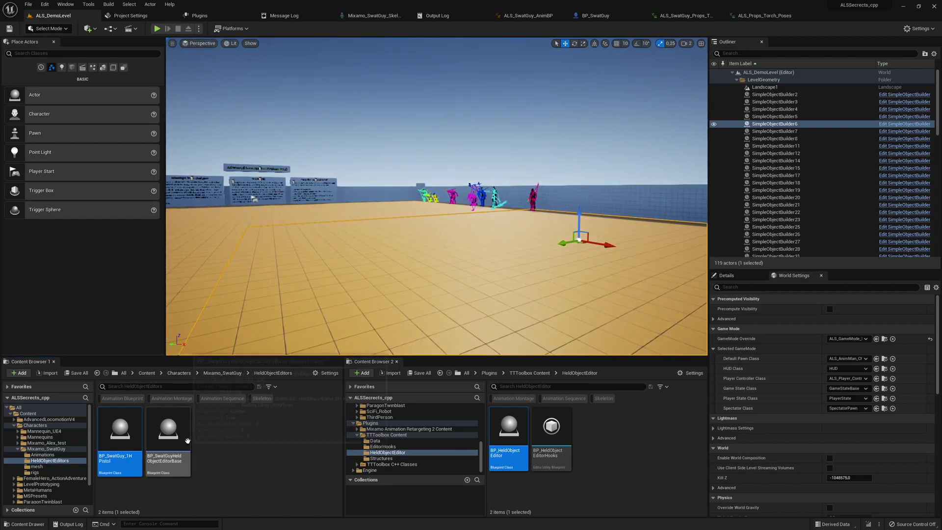
# Open BP_SwatGuyHeldObjectEditorBase and set its Skeletal Mesh to Mixamo_SwatGuy.
pyautogui.doubleClick(169, 432)
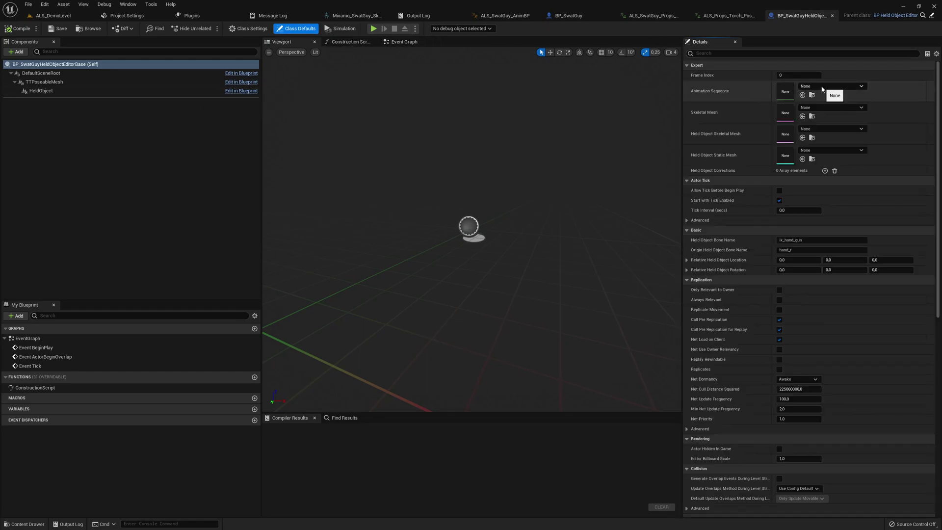
pyautogui.click(823, 109)
pyautogui.write('s')
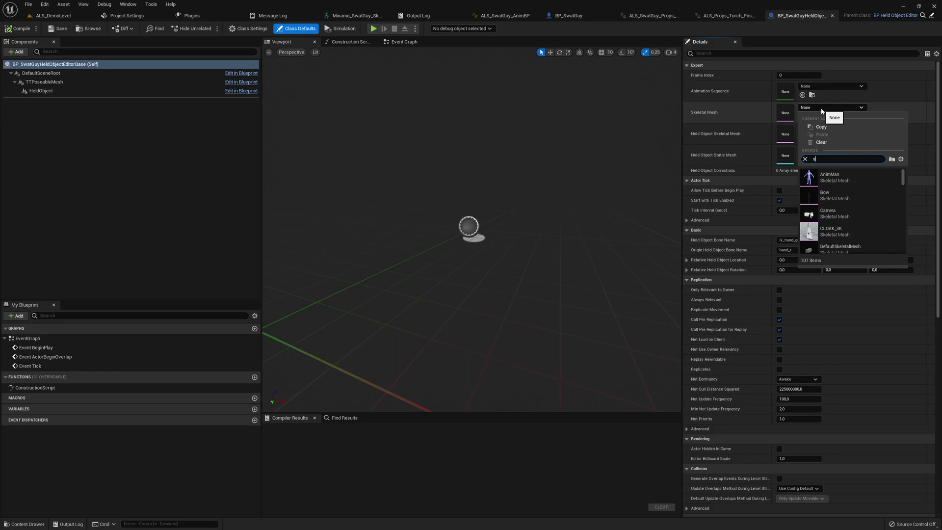
pyautogui.write('wat')
pyautogui.click(834, 176)
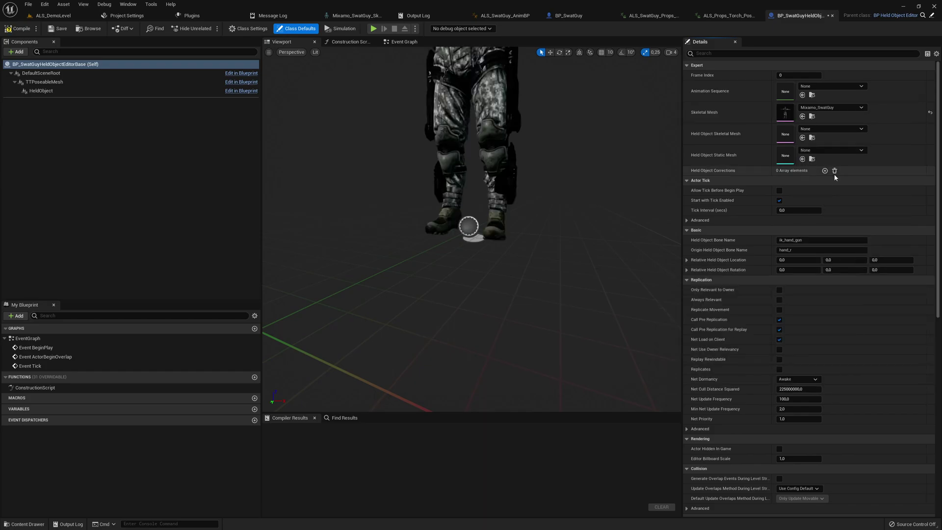
pyautogui.moveTo(471, 229); pyautogui.dragTo(441, 196, button='right')
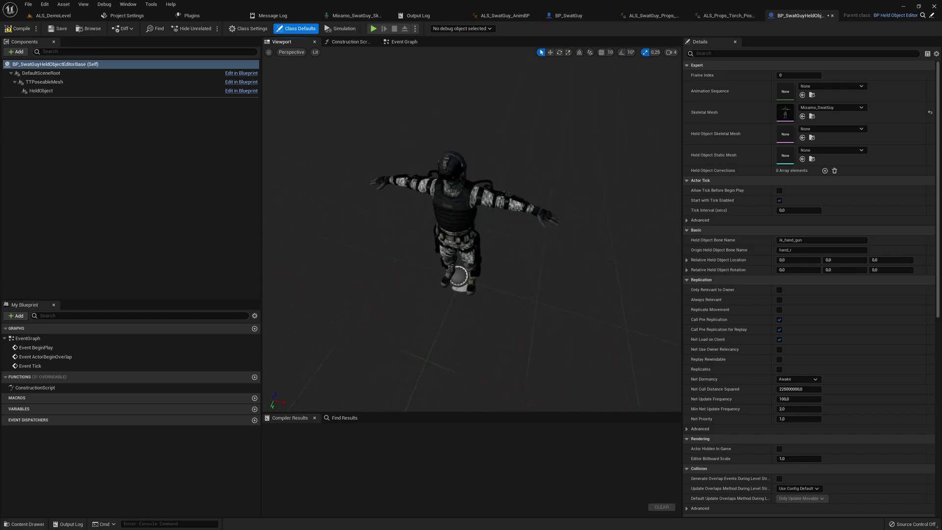
# Compile the base held object editor blueprint, close it and return to ALS_DemoLevel.
pyautogui.click(19, 28)
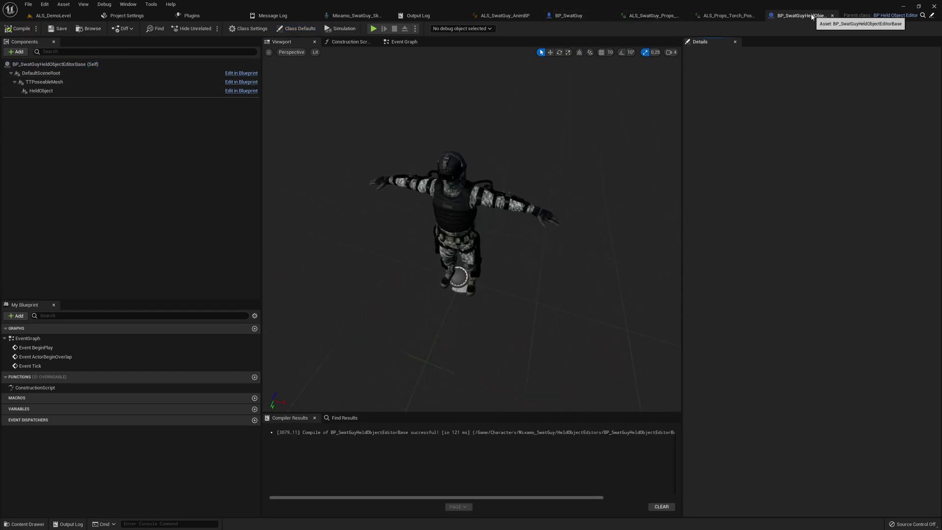
pyautogui.click(832, 15)
pyautogui.click(53, 15)
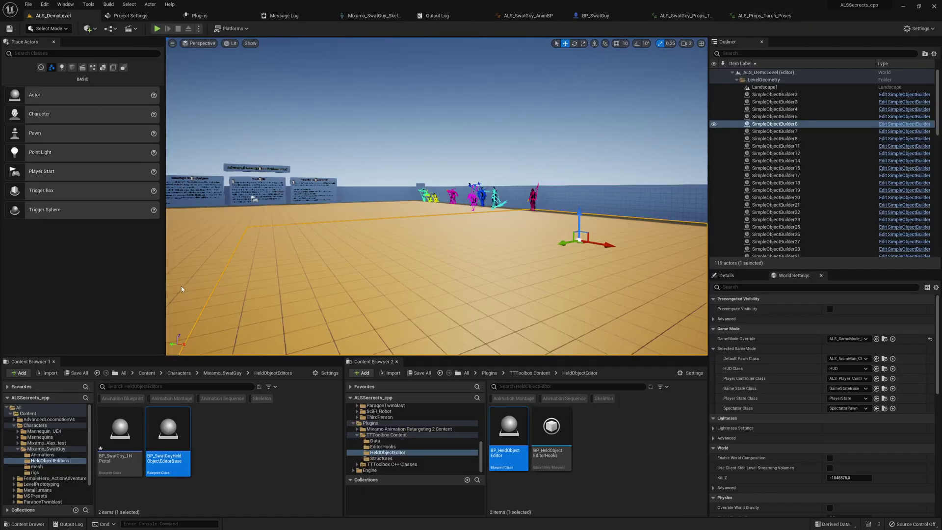
# Open BP_SwatGuy_1HPistol and set its Origin Held Object Bone Name to RightHand.
pyautogui.doubleClick(126, 443)
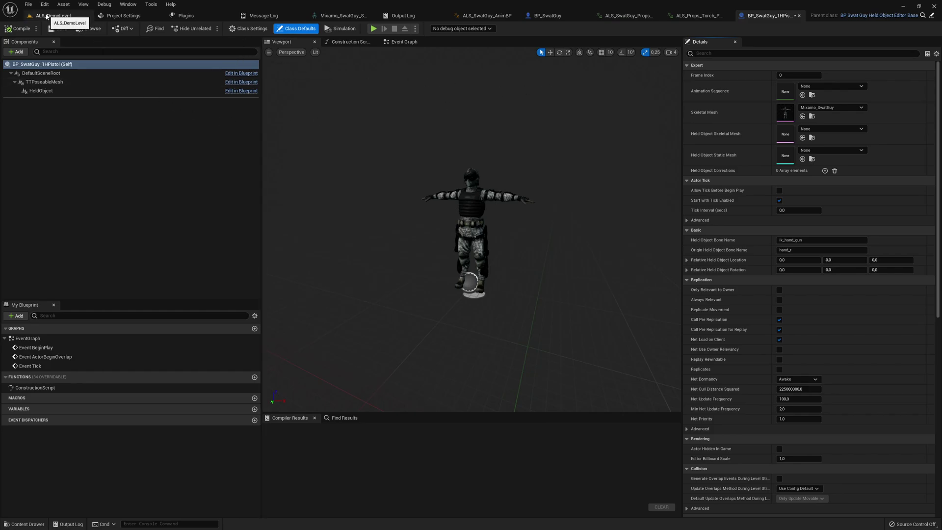
pyautogui.click(932, 15)
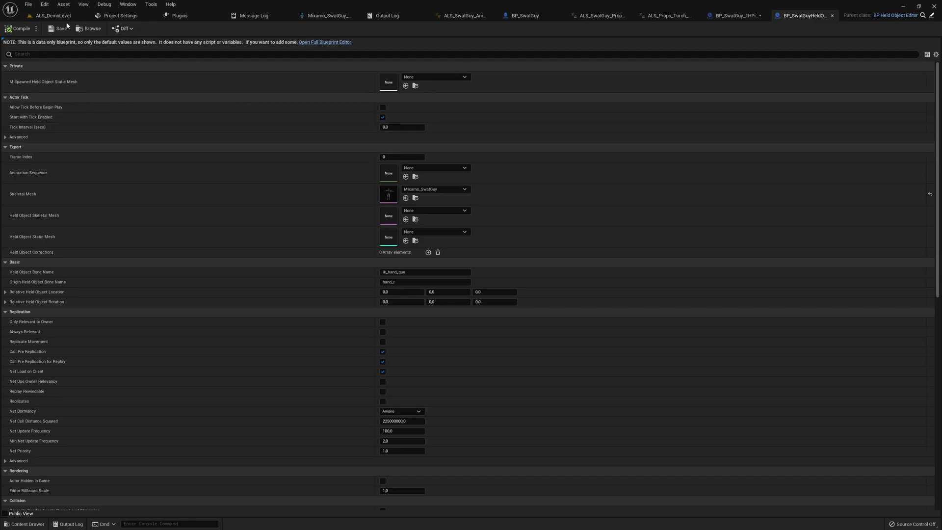
pyautogui.middleClick(785, 16)
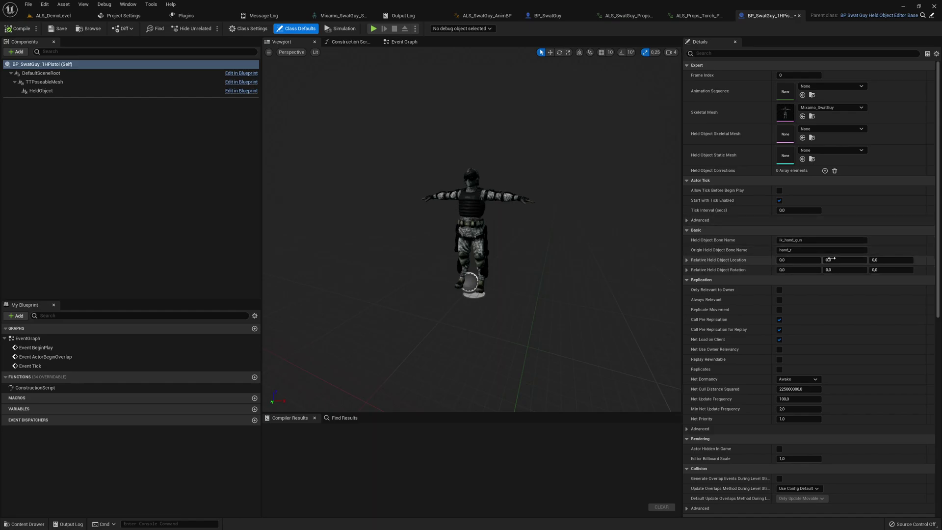
pyautogui.click(808, 251)
pyautogui.write('RightH')
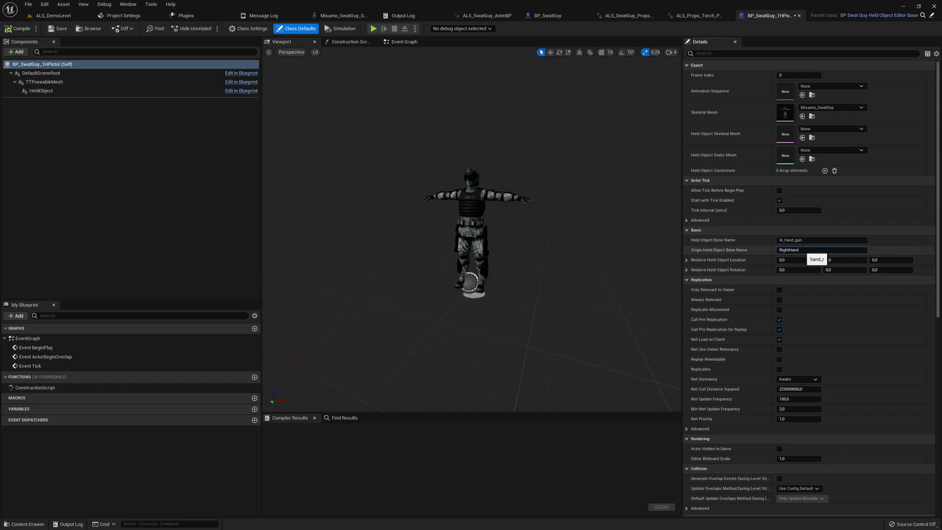
pyautogui.press('Return')
# Set the Animation Sequence of BP_SwatGuy_1HPistol to ALS_SwatGuy_Props_Pistol_1H_Poses, and compile and save the blueprint.
pyautogui.click(826, 87)
pyautogui.write('swatgu')
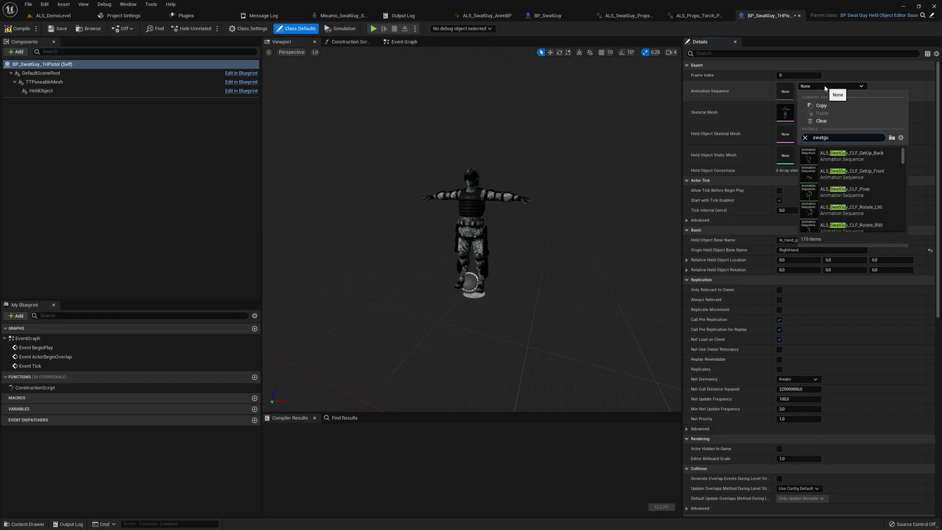
pyautogui.write('ysy 1h')
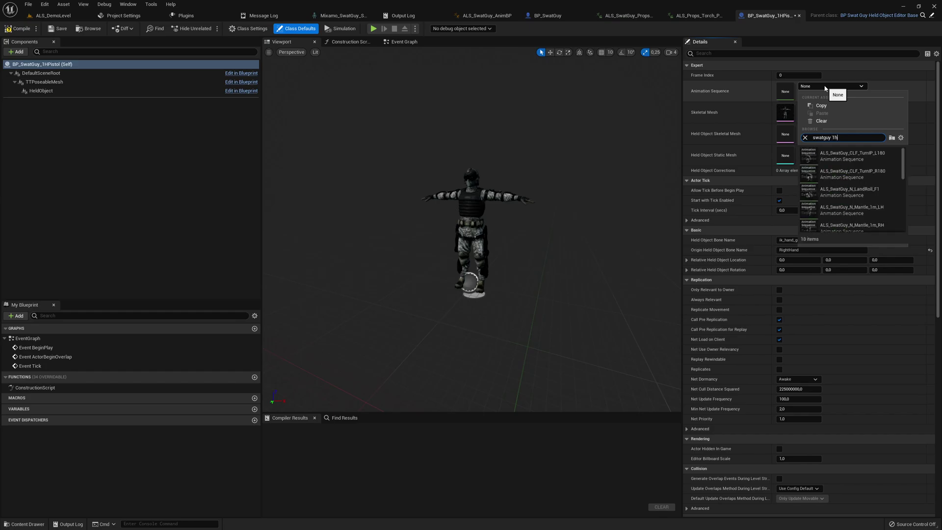
pyautogui.write(' pistol')
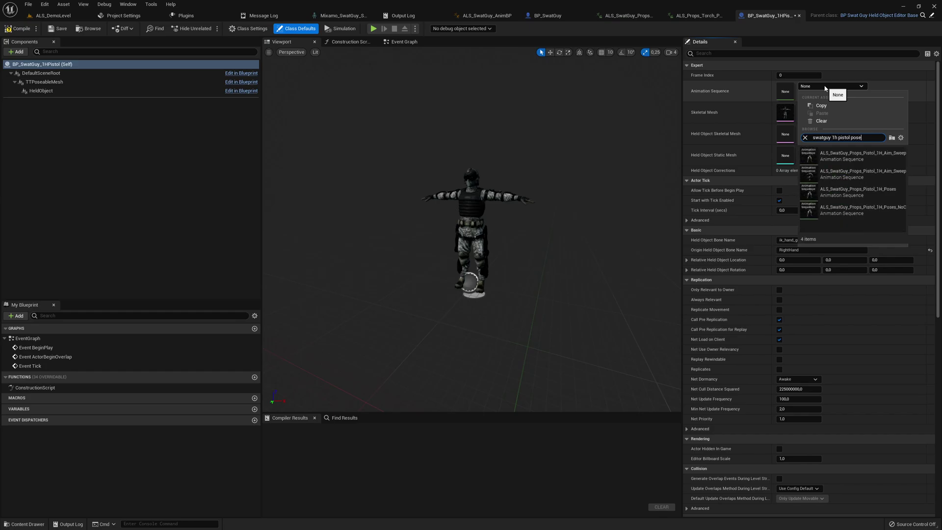
pyautogui.write(' pose')
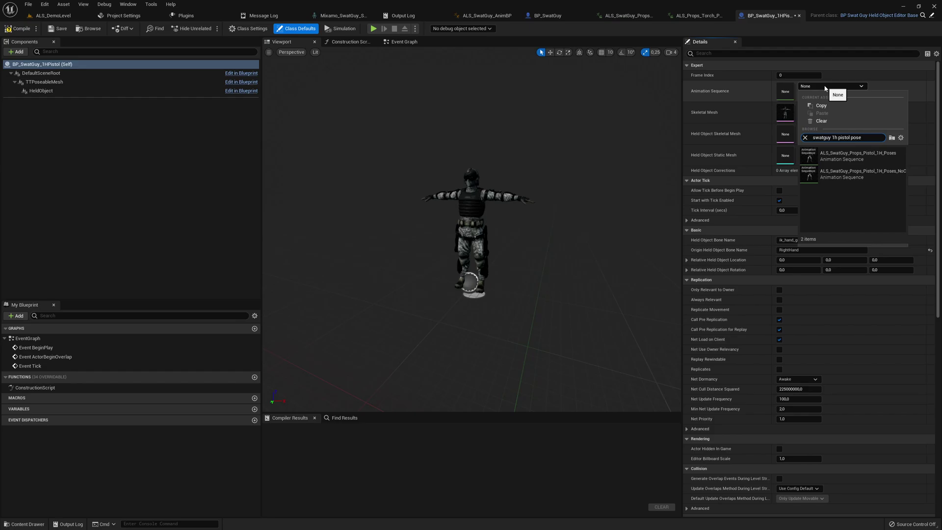
pyautogui.click(882, 156)
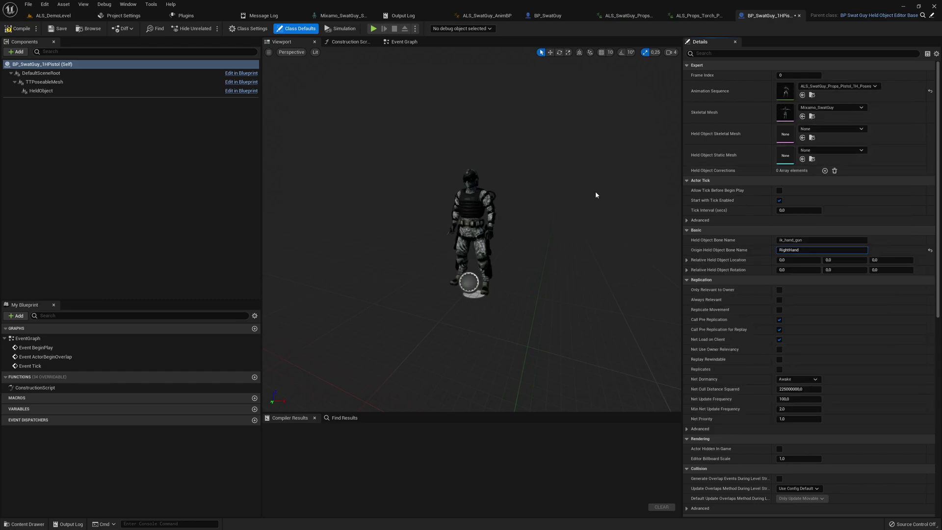
pyautogui.click(18, 28)
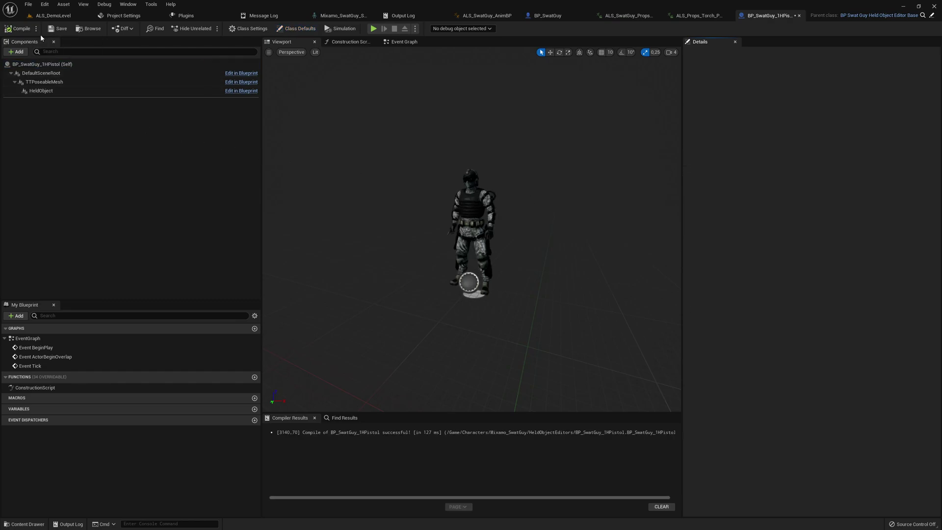
pyautogui.click(58, 28)
# Set the Held Object Skeletal Mesh in the class defaults to M9, and compile and save the blueprint.
pyautogui.click(288, 30)
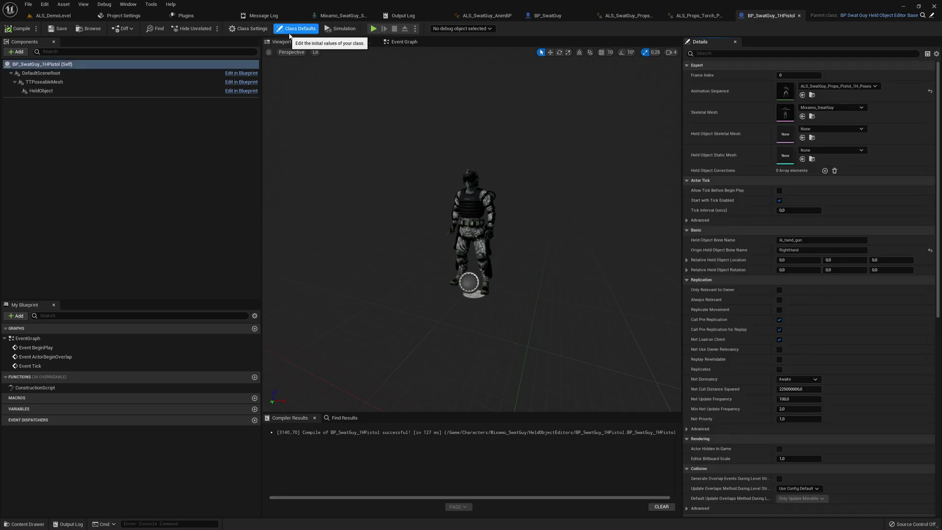
pyautogui.click(819, 130)
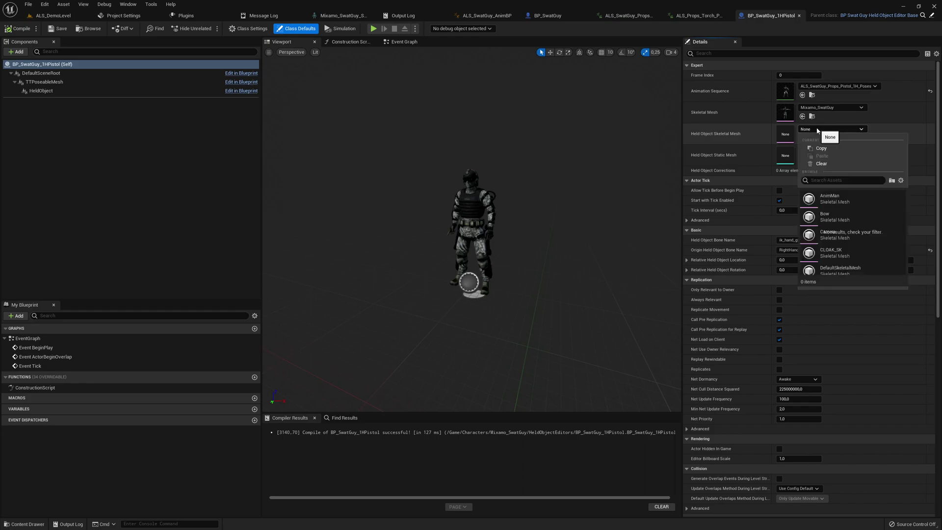
pyautogui.write('m9')
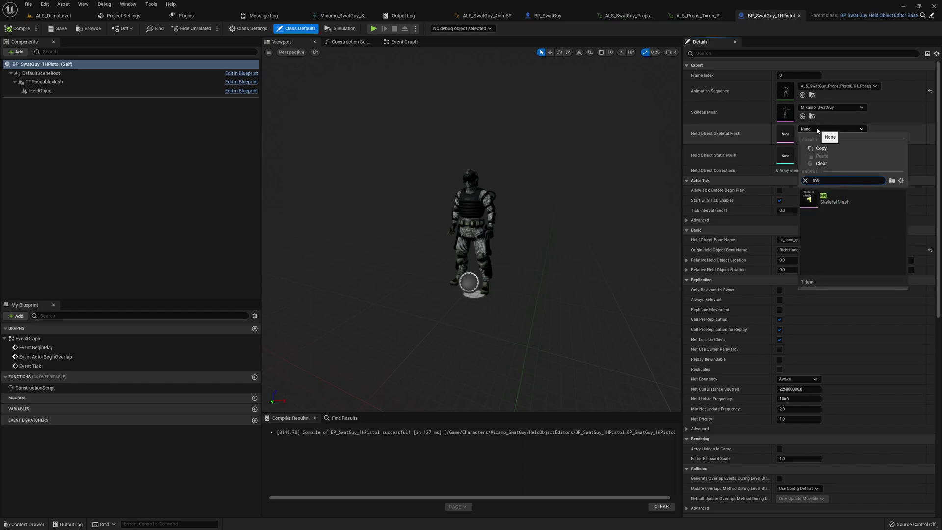
pyautogui.click(832, 200)
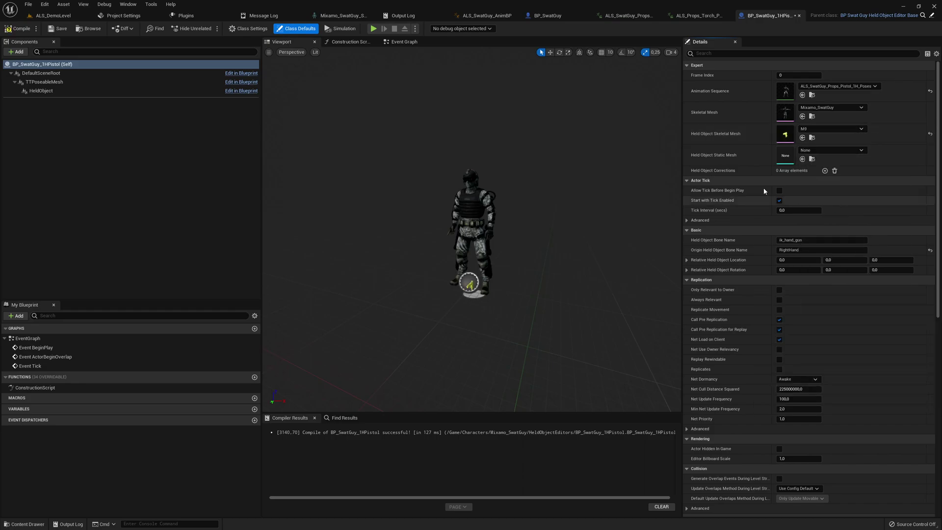
pyautogui.click(18, 28)
pyautogui.click(58, 29)
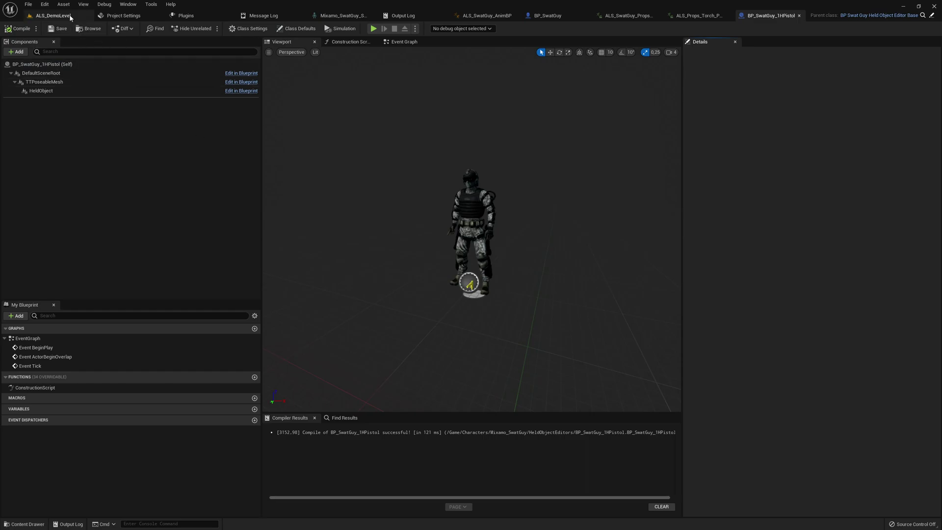
# Place a BP_SwatGuy_1HPistol actor in ALS_DemoLevel on the open floor in front of the blue wall.
pyautogui.click(53, 15)
pyautogui.moveTo(437, 196); pyautogui.dragTo(603, 201, button='right')
pyautogui.press('w')
pyautogui.moveTo(505, 101); pyautogui.dragTo(506, 101, button='right')
pyautogui.click(490, 84)
pyautogui.click(247, 44)
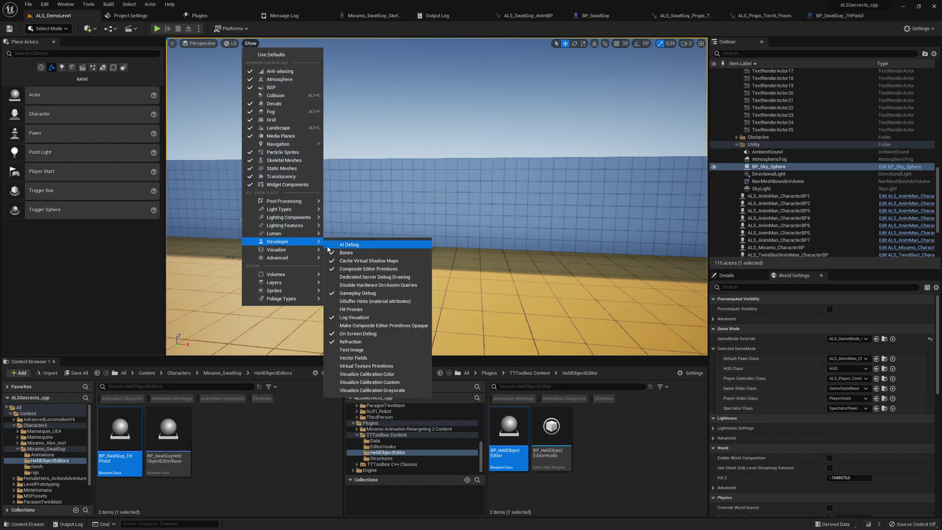
pyautogui.click(421, 115)
pyautogui.moveTo(421, 115); pyautogui.dragTo(462, 132, button='right')
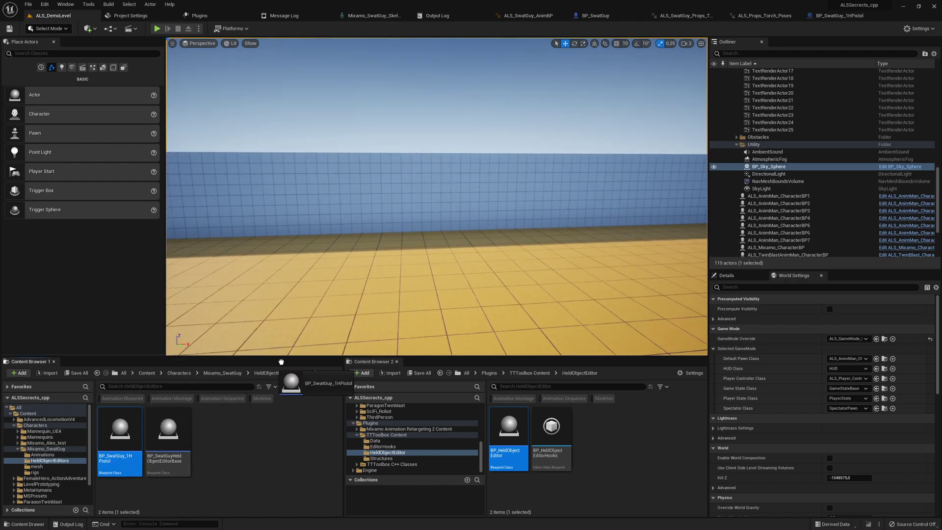
pyautogui.moveTo(282, 362); pyautogui.dragTo(400, 246)
pyautogui.moveTo(400, 245); pyautogui.dragTo(382, 226, button='right')
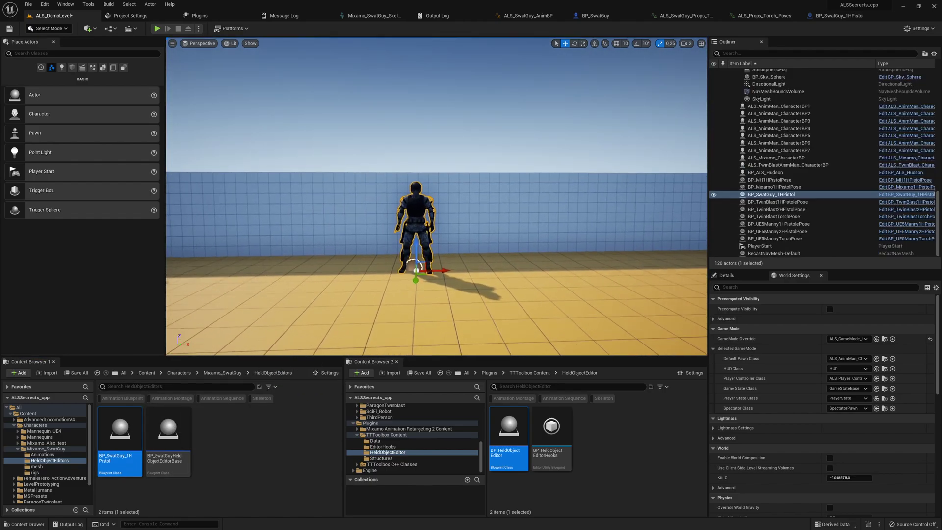
pyautogui.press('w')
pyautogui.moveTo(452, 256)
pyautogui.mouseDown(button='right')
pyautogui.moveTo(437, 299)
pyautogui.moveTo(452, 256)
pyautogui.mouseUp(button='right')
pyautogui.press('s')
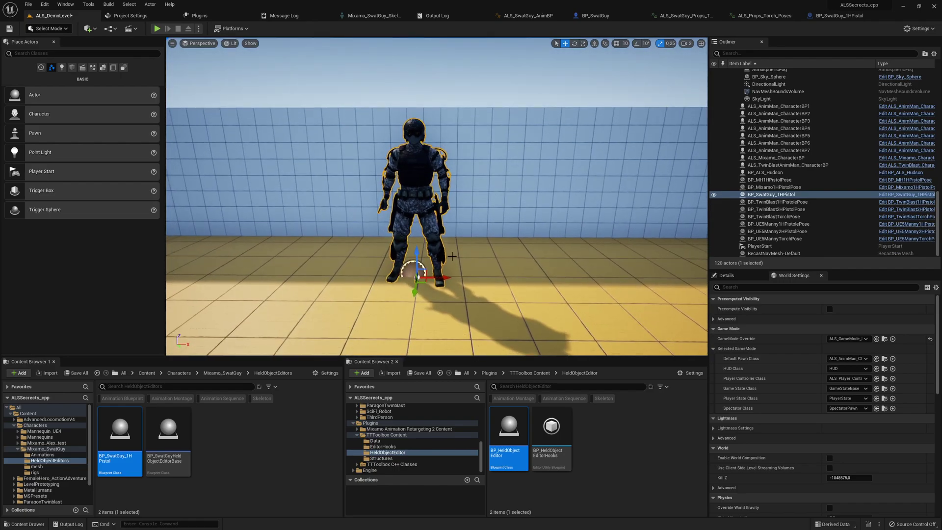
# Set the Frame Index of the placed BP_SwatGuy_1HPistol actor to 4.
pyautogui.click(734, 276)
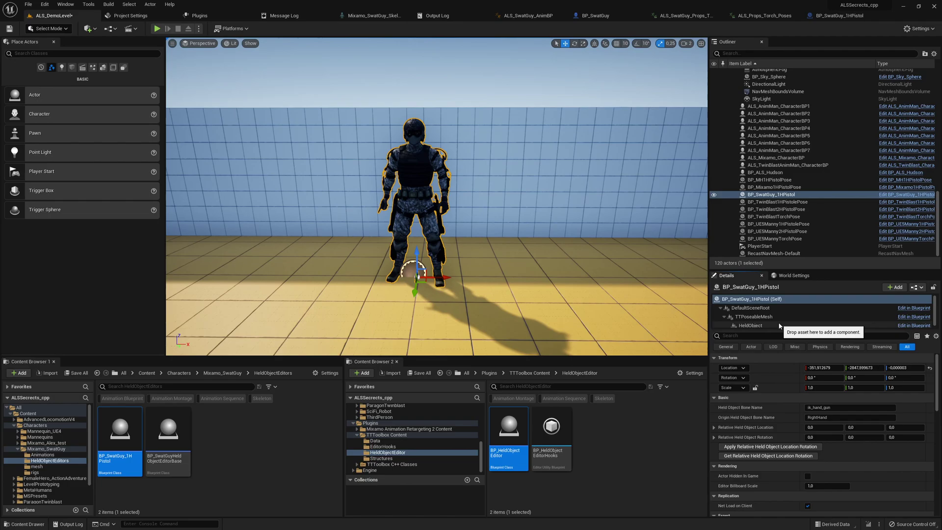
pyautogui.scroll(-2, 807, 421)
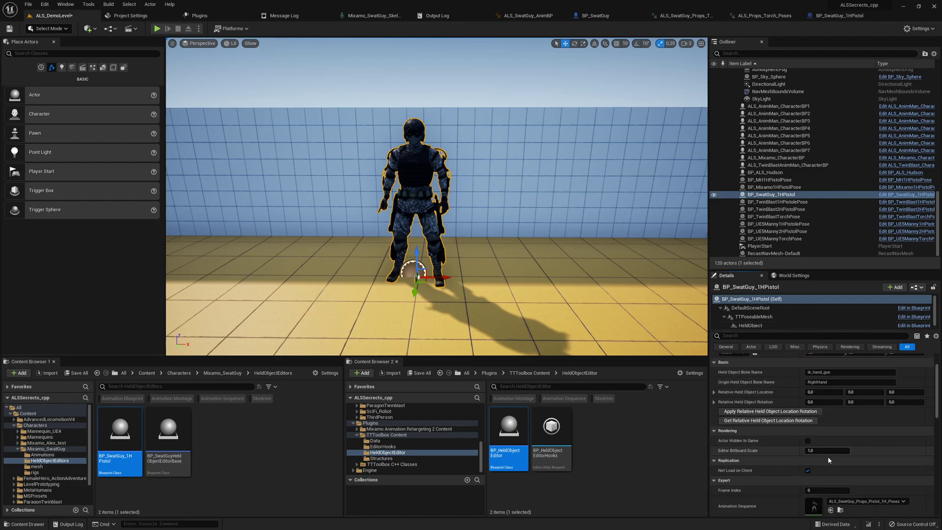
pyautogui.scroll(2, 832, 454)
pyautogui.scroll(-5, 829, 426)
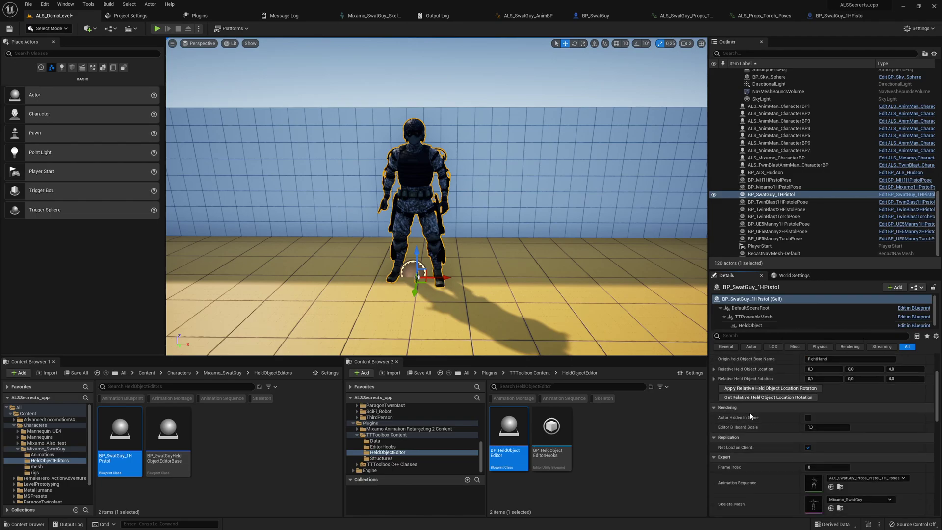
pyautogui.scroll(-3, 779, 446)
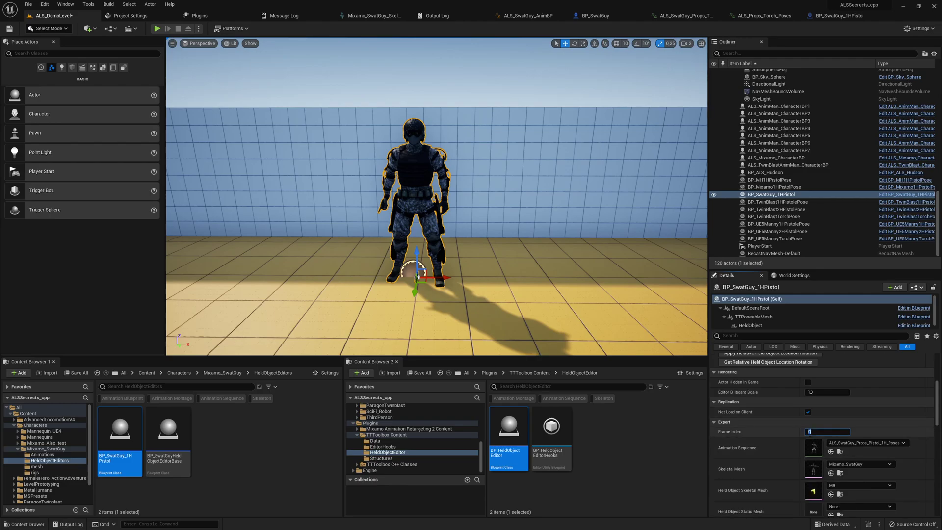
pyautogui.press('Return')
pyautogui.write('4')
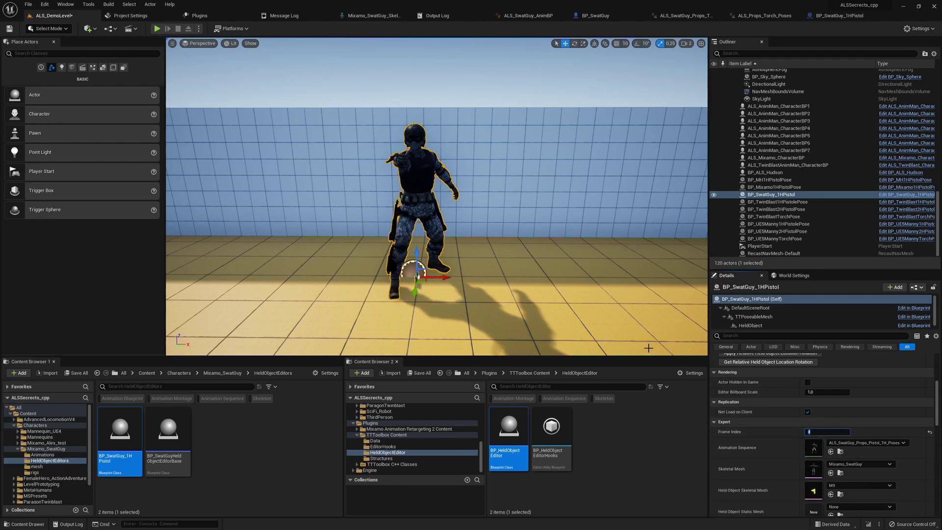
# Select the actor's HeldObject component and move it from the floor up to the raised right hand.
pyautogui.click(751, 325)
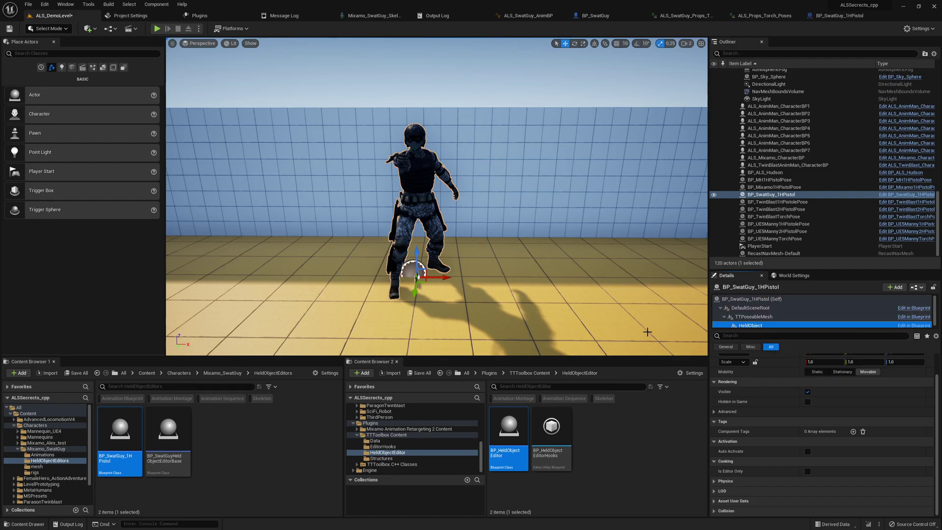
pyautogui.press('d')
pyautogui.moveTo(647, 330); pyautogui.dragTo(496, 330, button='right')
pyautogui.press('w')
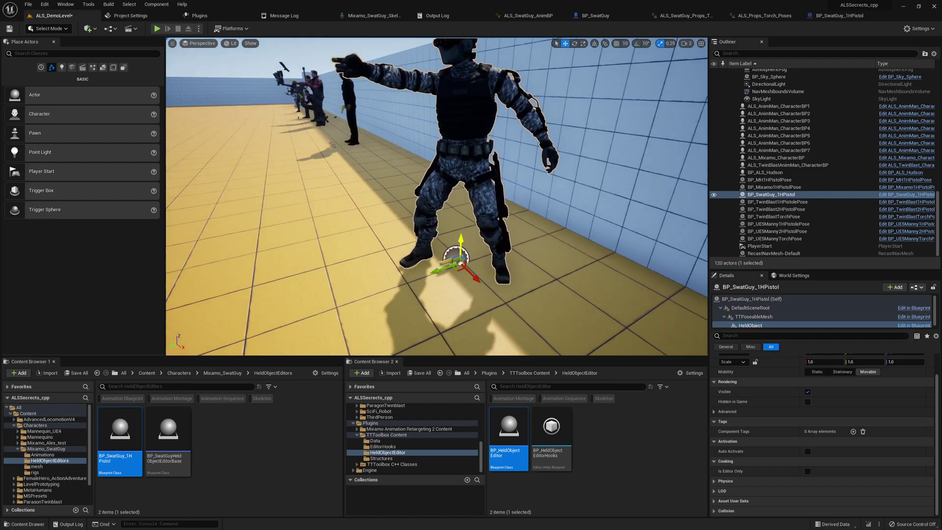
pyautogui.keyDown('shift'); pyautogui.moveTo(461, 241); pyautogui.dragTo(461, 59); pyautogui.keyUp('shift')
pyautogui.moveTo(443, 269); pyautogui.dragTo(356, 294)
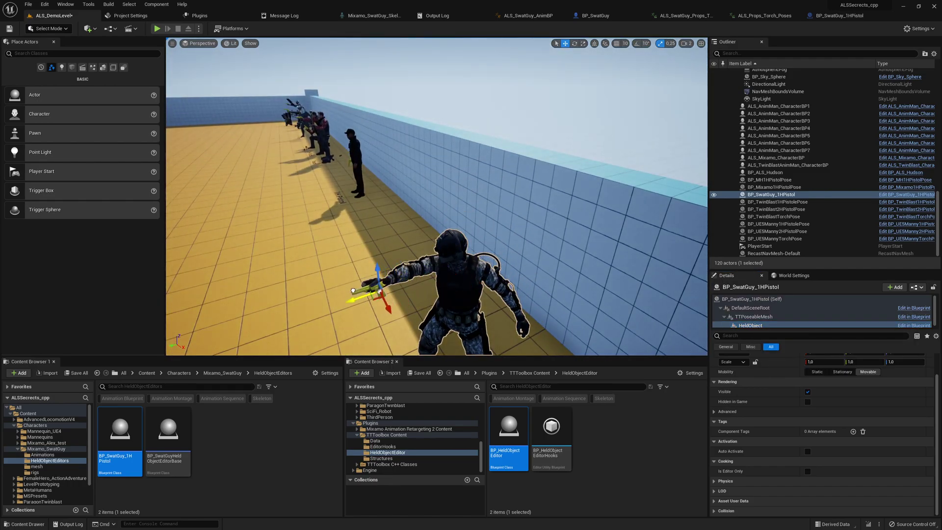
# Show the viewport full screen and move the pistol closer to the character's outstretched right hand.
pyautogui.moveTo(384, 299); pyautogui.dragTo(147, 293, button='right')
pyautogui.press('w')
pyautogui.press('a')
pyautogui.press('w')
pyautogui.press('F11')
pyautogui.press('d')
pyautogui.press('w')
pyautogui.press('d')
pyautogui.moveTo(432, 273); pyautogui.dragTo(277, 272, button='right')
pyautogui.press('w')
pyautogui.moveTo(486, 214); pyautogui.dragTo(500, 87)
pyautogui.moveTo(464, 116); pyautogui.dragTo(466, 68)
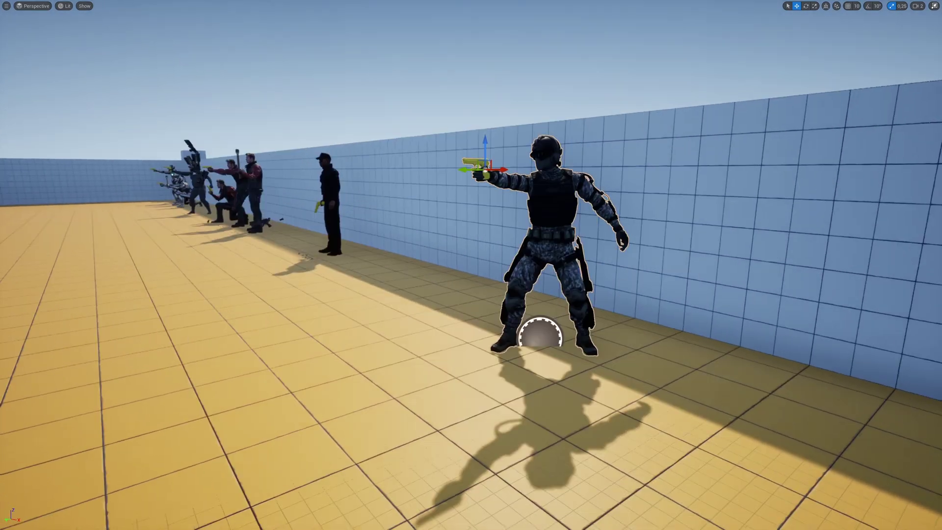
# Move the pistol forward and down so its grip sits in the palm.
pyautogui.press('w')
pyautogui.moveTo(471, 265); pyautogui.dragTo(486, 344, button='right')
pyautogui.press('e')
pyautogui.moveTo(483, 113); pyautogui.dragTo(493, 115, button='right')
pyautogui.press('s')
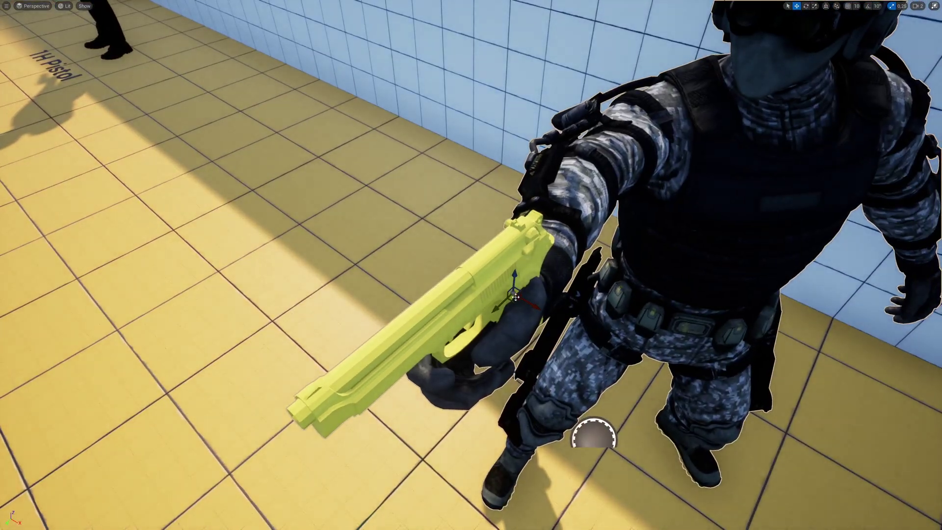
pyautogui.moveTo(483, 321); pyautogui.dragTo(467, 340)
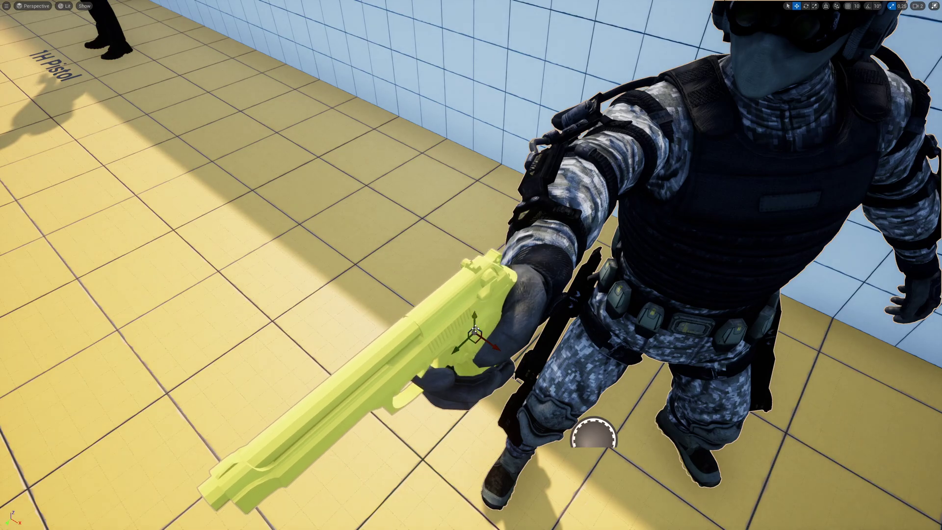
# Examine how the pistol sits in the hand from below, behind and both sides.
pyautogui.moveTo(470, 342); pyautogui.dragTo(346, 246, button='right')
pyautogui.press('d')
pyautogui.press('w')
pyautogui.press('a')
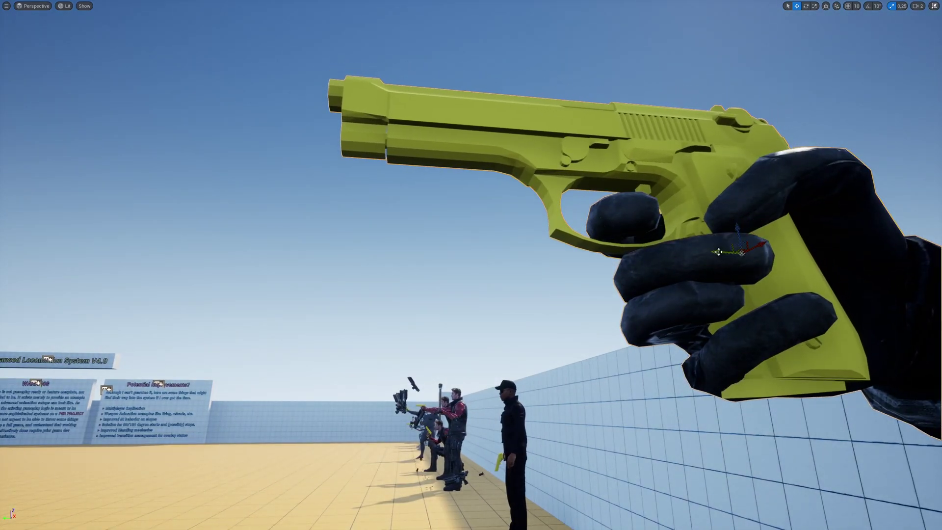
pyautogui.press('d')
pyautogui.moveTo(723, 251); pyautogui.dragTo(606, 365, button='right')
pyautogui.press('s')
pyautogui.press('w')
pyautogui.press('e')
pyautogui.press('a')
pyautogui.press('s')
pyautogui.press('a')
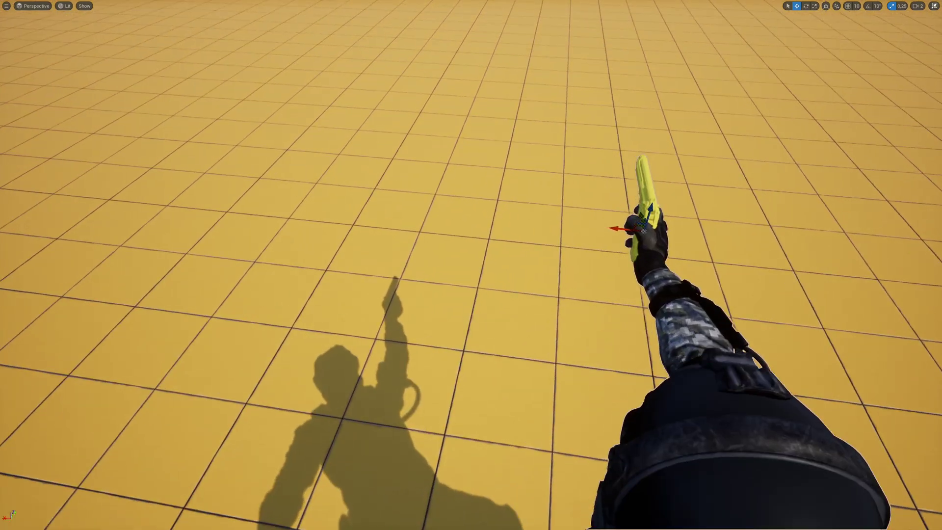
pyautogui.keyDown('alt'); pyautogui.moveTo(748, 462); pyautogui.dragTo(751, 478); pyautogui.keyUp('alt')
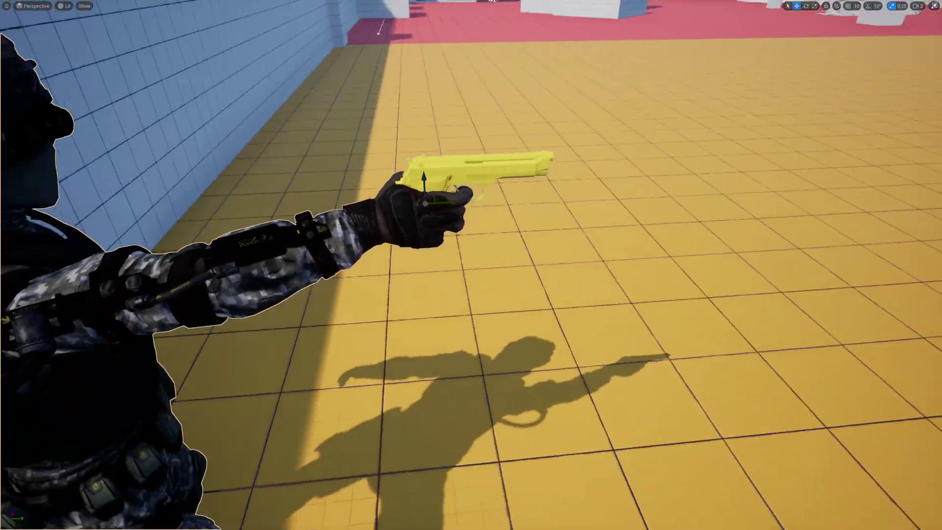
pyautogui.press('d')
pyautogui.moveTo(471, 265); pyautogui.dragTo(378, 260, button='right')
pyautogui.press('w')
pyautogui.keyDown('alt'); pyautogui.moveTo(777, 496); pyautogui.dragTo(770, 497); pyautogui.keyUp('alt')
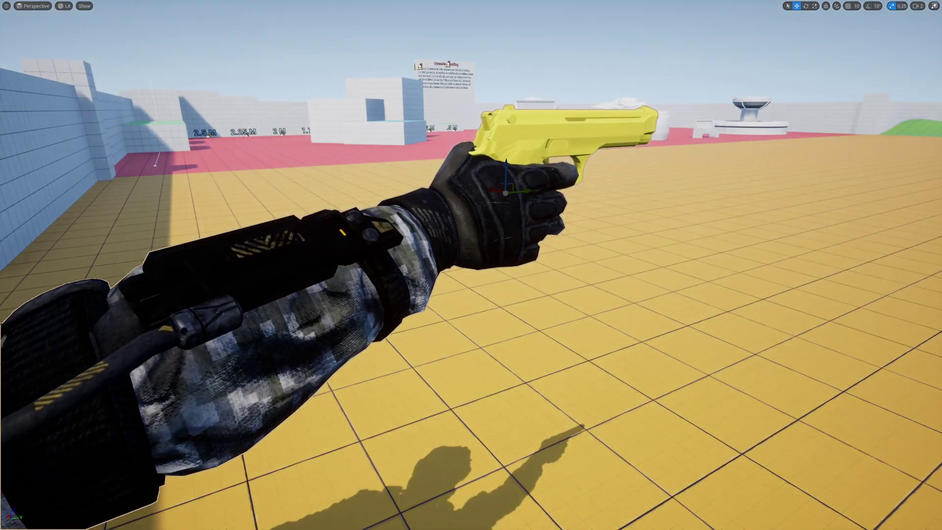
# Fine-tune the pistol's position so its grip and trigger guard align with the fingers, and inspect the grip from above.
pyautogui.moveTo(530, 191); pyautogui.dragTo(741, 194, button='right')
pyautogui.press('w')
pyautogui.press('s')
pyautogui.press('w')
pyautogui.press('d')
pyautogui.press('a')
pyautogui.press('w')
pyautogui.moveTo(596, 193); pyautogui.dragTo(634, 164, button='right')
pyautogui.press('s')
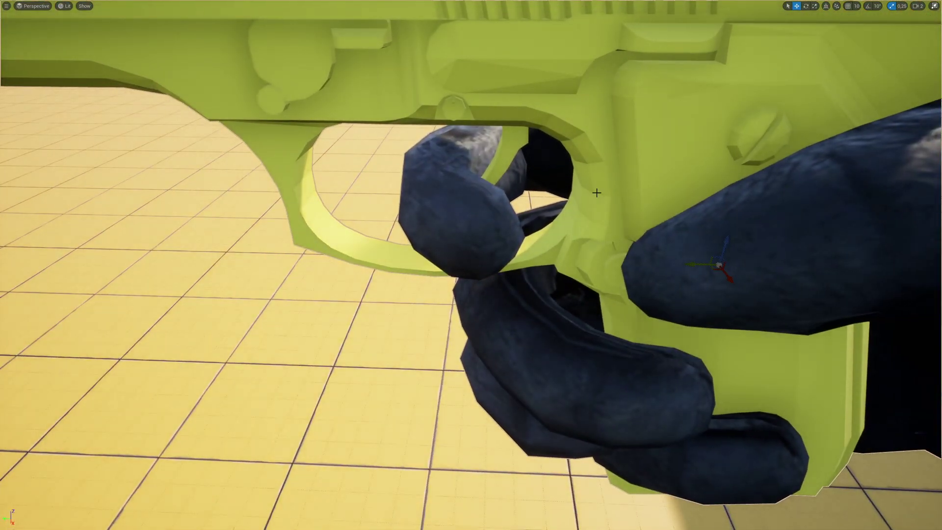
pyautogui.moveTo(726, 242); pyautogui.dragTo(690, 270)
pyautogui.press('s')
pyautogui.moveTo(691, 270); pyautogui.dragTo(422, 344, button='right')
pyautogui.keyDown('alt'); pyautogui.moveTo(589, 334); pyautogui.dragTo(704, 236); pyautogui.keyUp('alt')
# Leave the full-screen view and get the relative held object location and rotation on the BP_SwatGuy_1HPistol actor.
pyautogui.press('F11')
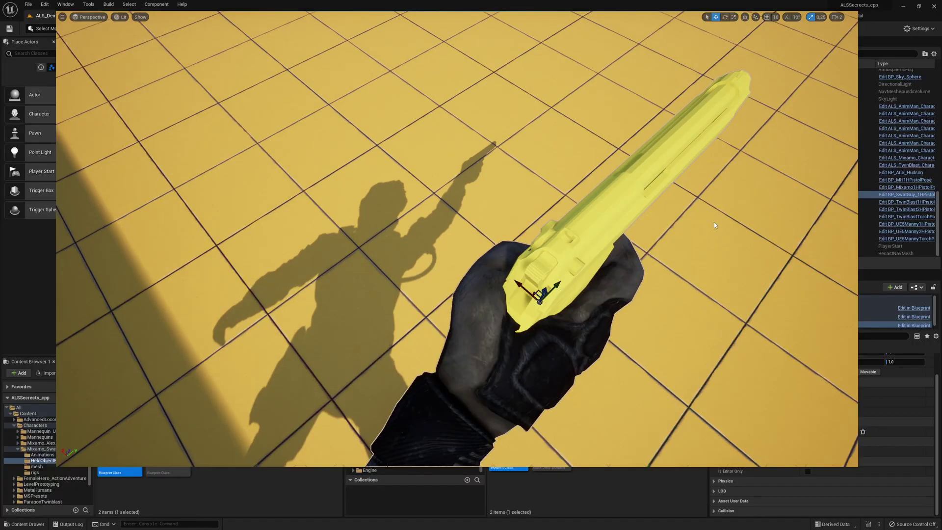
pyautogui.moveTo(703, 236); pyautogui.dragTo(393, 196, button='right')
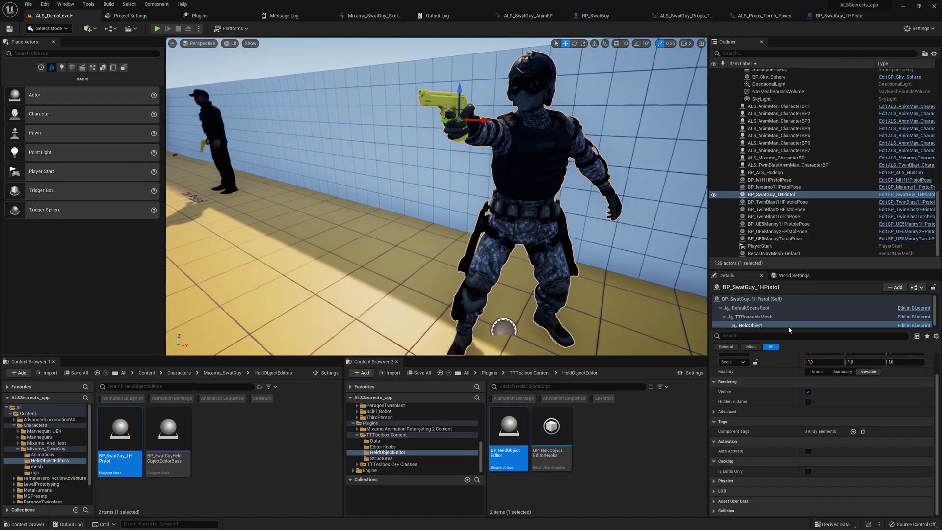
pyautogui.click(747, 300)
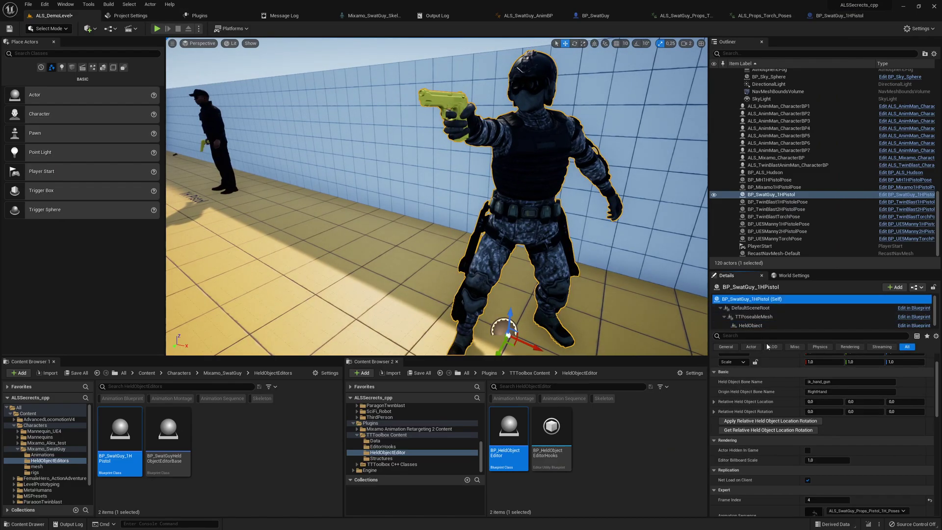
pyautogui.scroll(2, 788, 399)
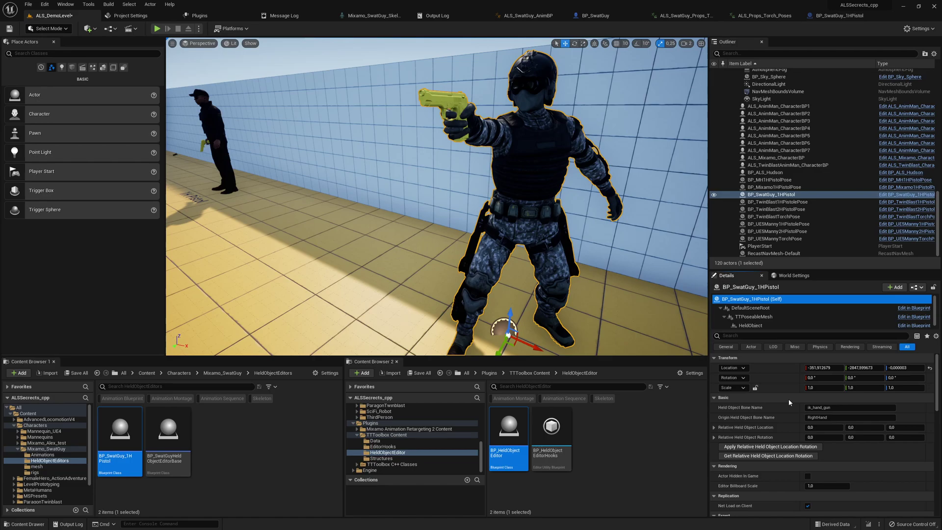
pyautogui.scroll(-2, 788, 399)
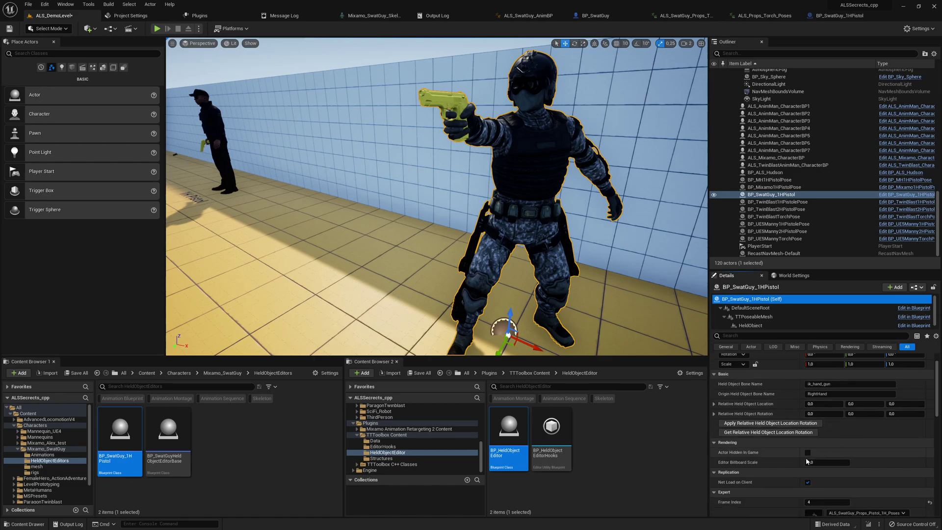
pyautogui.click(741, 433)
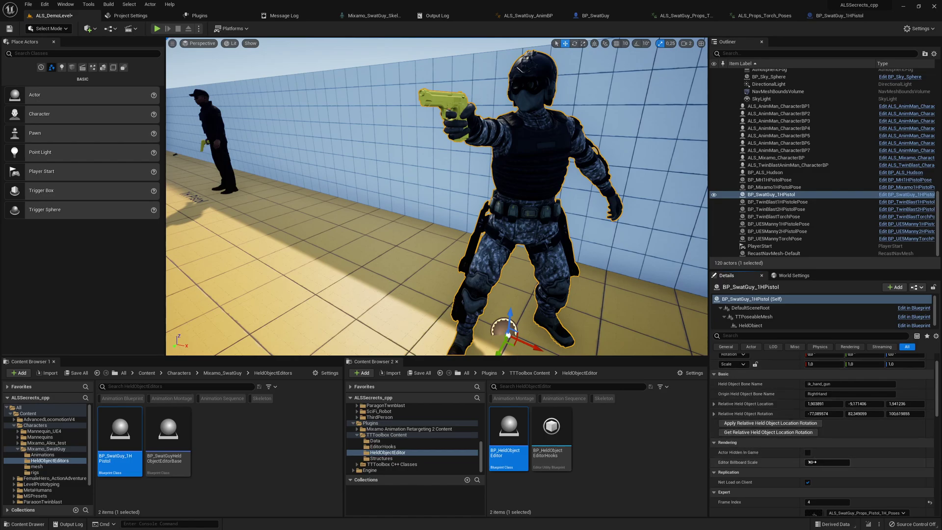
# Set the actor's Frame Index to 0 and step it up to 9 to check the pistol in each pose.
pyautogui.scroll(-1, 828, 477)
pyautogui.write('0')
pyautogui.press('Return')
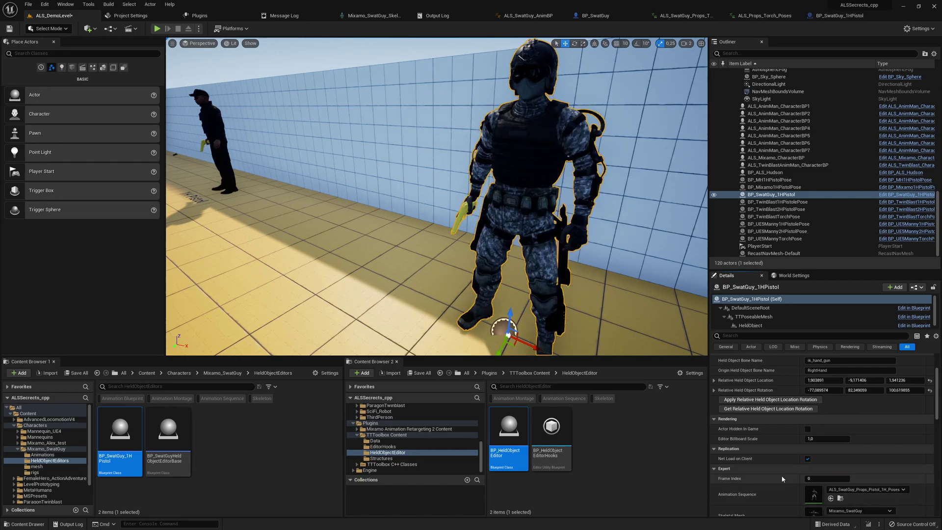
pyautogui.moveTo(827, 478); pyautogui.dragTo(854, 478)
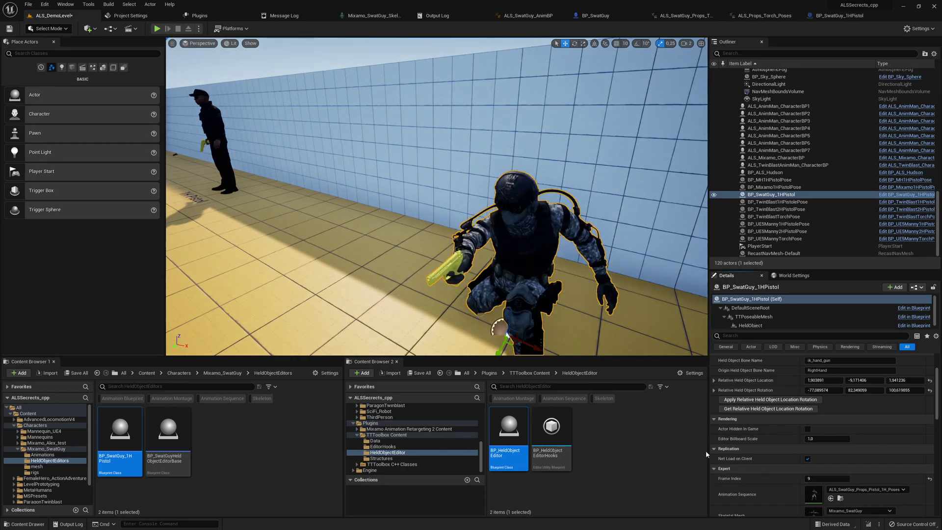
pyautogui.moveTo(604, 275); pyautogui.dragTo(535, 275, button='right')
pyautogui.scroll(-3, 784, 427)
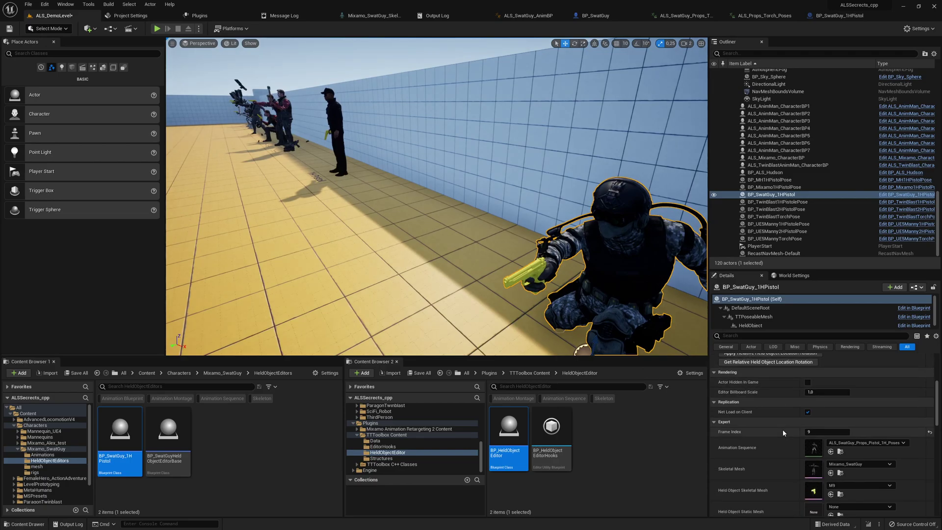
# Inspect the location and rotation stored in entry 1 of the Held Object Corrections array.
pyautogui.scroll(-10, 782, 429)
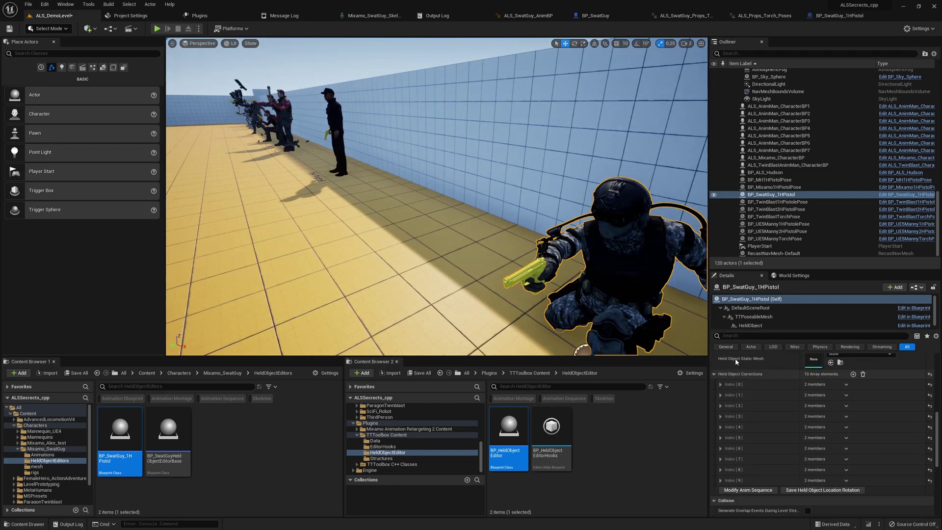
pyautogui.click(721, 395)
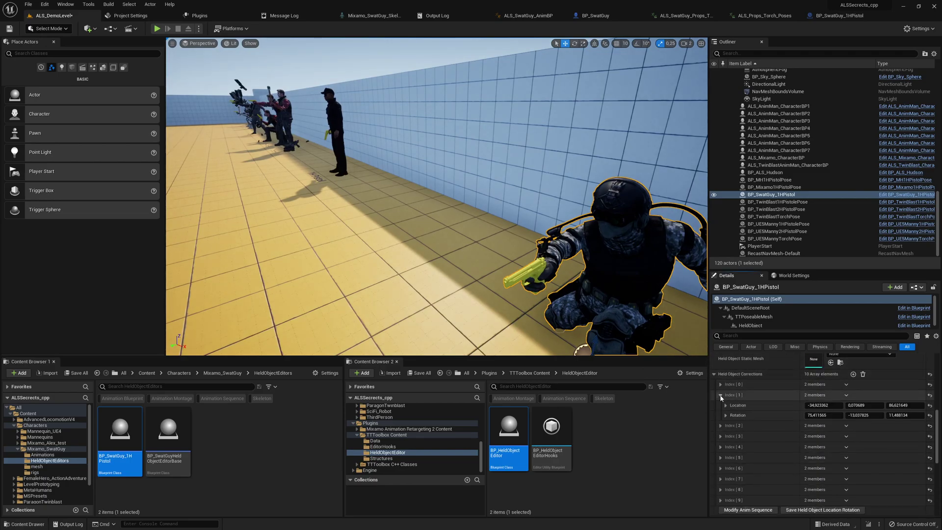
pyautogui.click(721, 396)
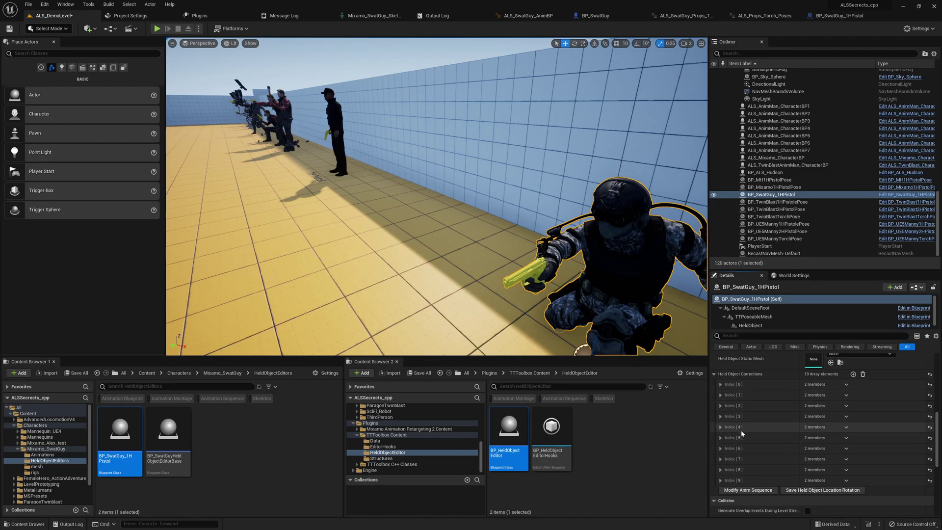
pyautogui.scroll(-3, 748, 446)
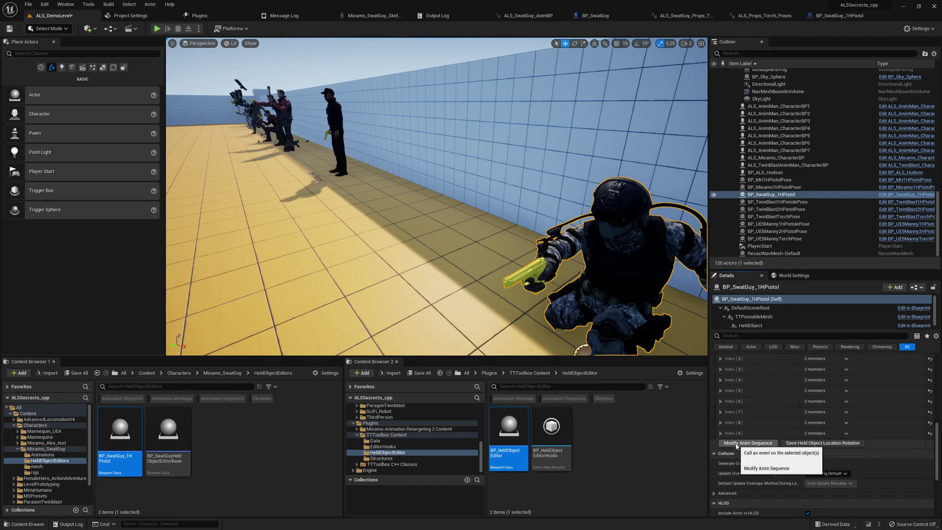
# Locate the assigned ALS_SwatGuy_Props_Pistol_1H_Poses sequence among the assets and run Modify Anim Sequence on the actor.
pyautogui.scroll(7, 827, 441)
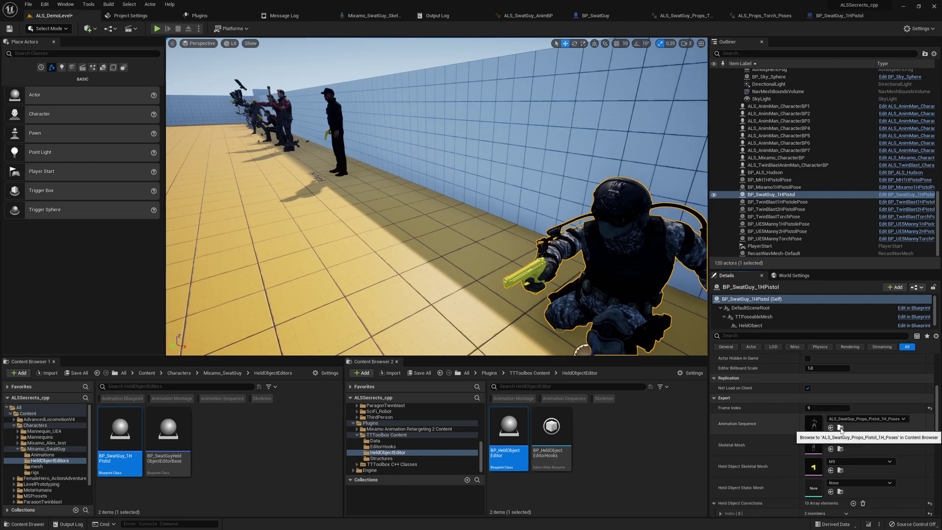
pyautogui.click(831, 428)
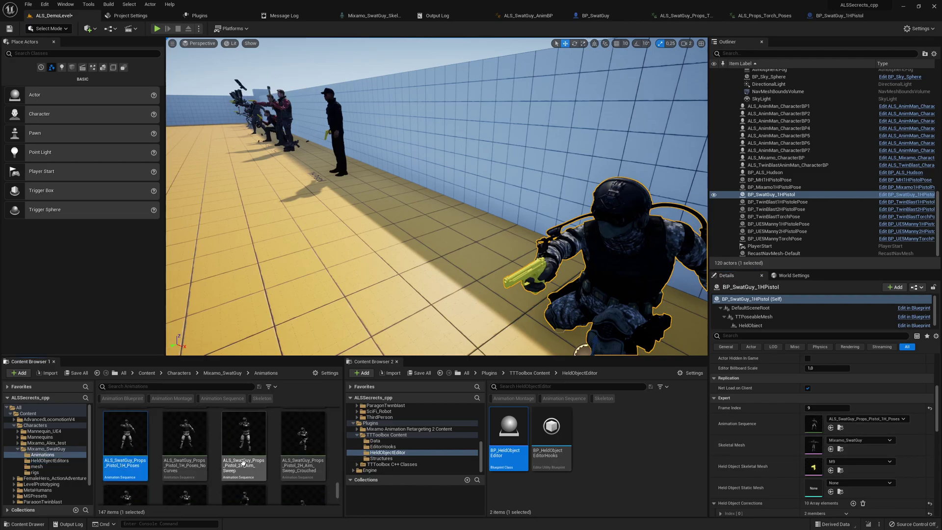
pyautogui.scroll(-3, 771, 445)
pyautogui.scroll(-5, 771, 445)
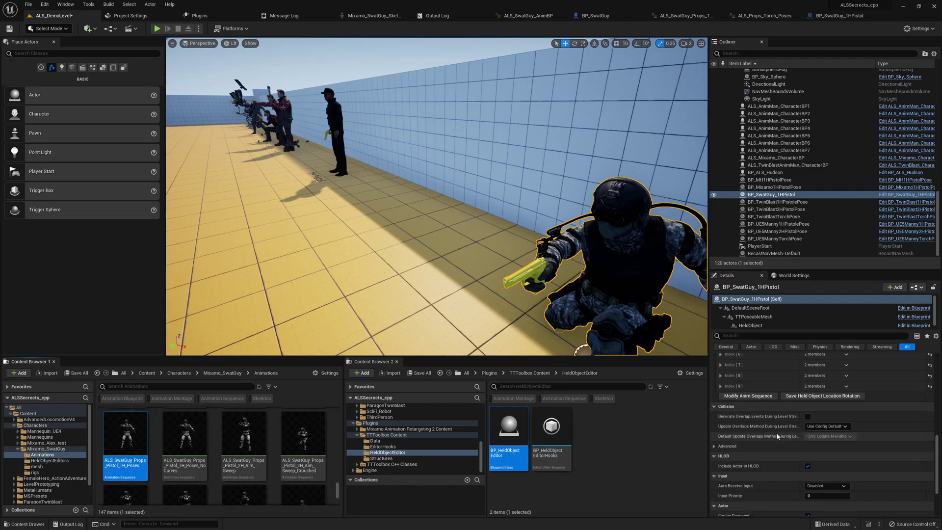
pyautogui.click(749, 396)
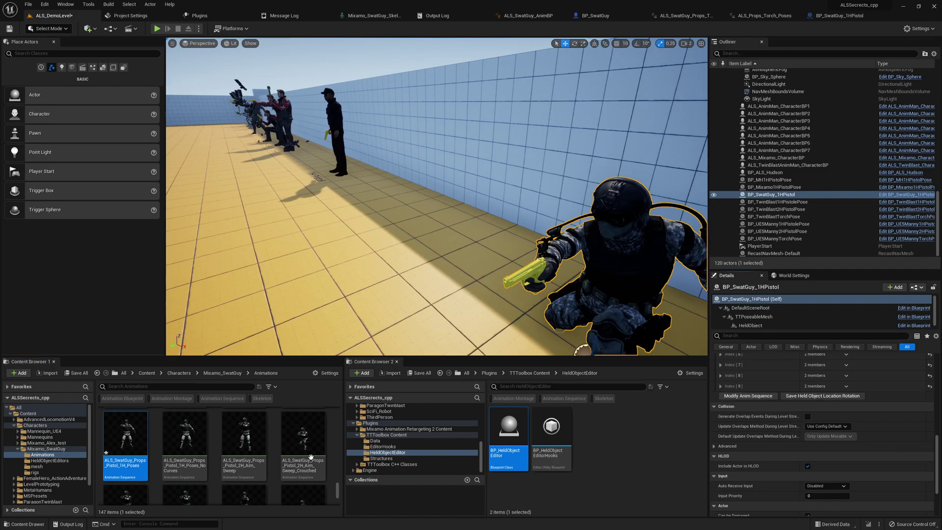
# Open the ALS_SwatGuy_Props_Pistol_1H_Poses animation, examine its IK hand bones in the preview, and return to the level.
pyautogui.doubleClick(115, 437)
pyautogui.moveTo(373, 197); pyautogui.dragTo(344, 234, button='right')
pyautogui.press('w')
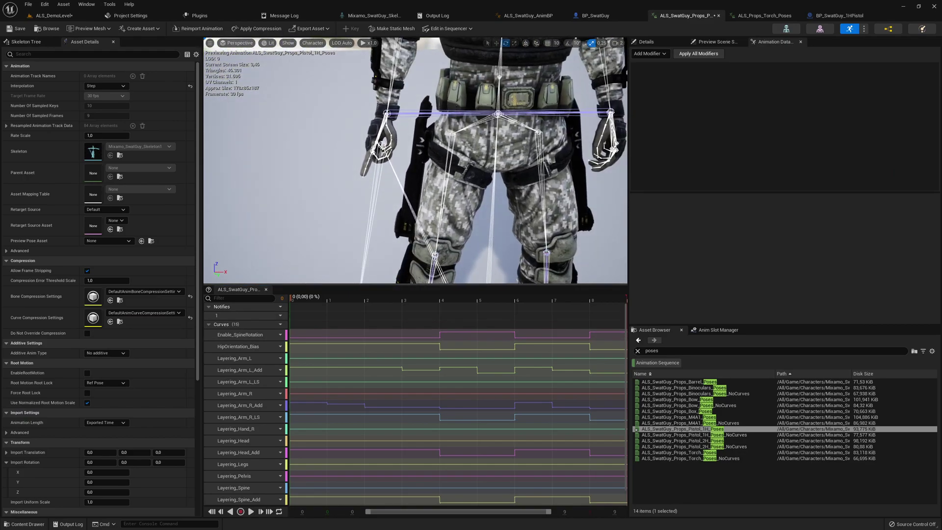
pyautogui.click(387, 172)
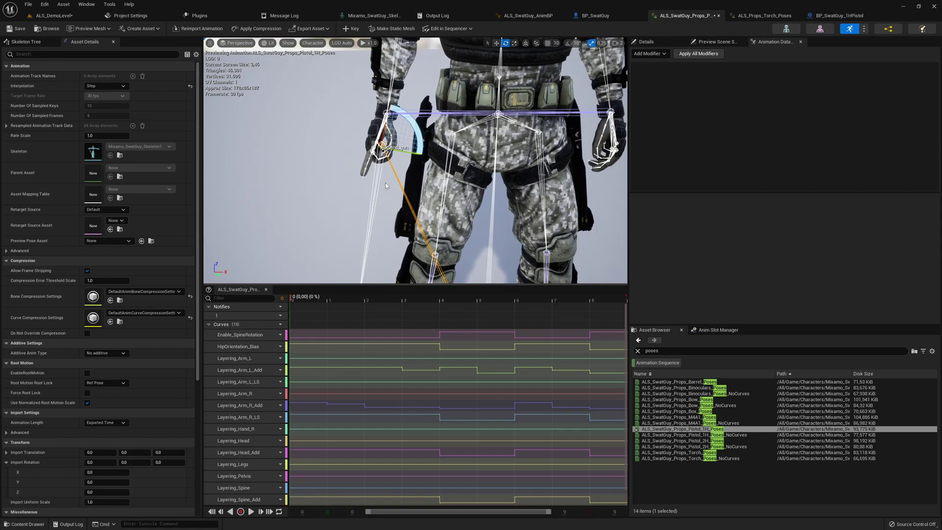
pyautogui.click(55, 19)
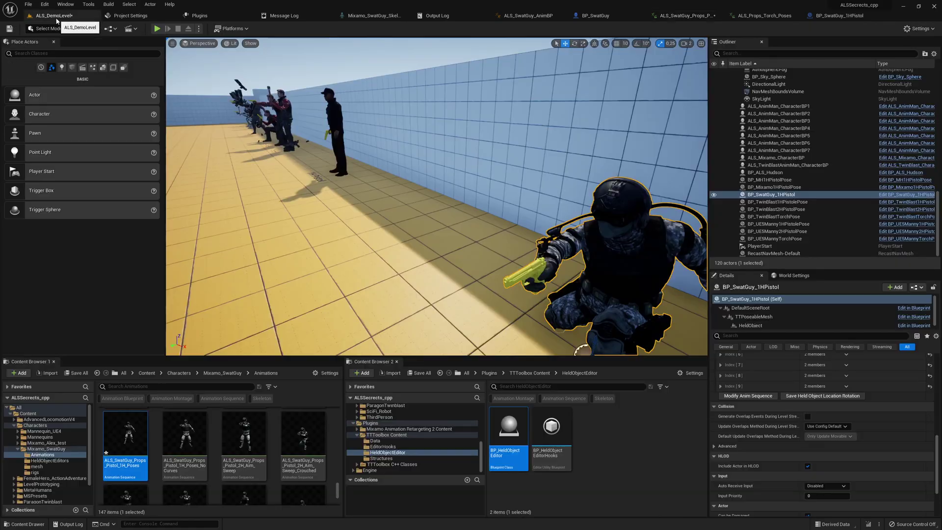
pyautogui.doubleClick(117, 442)
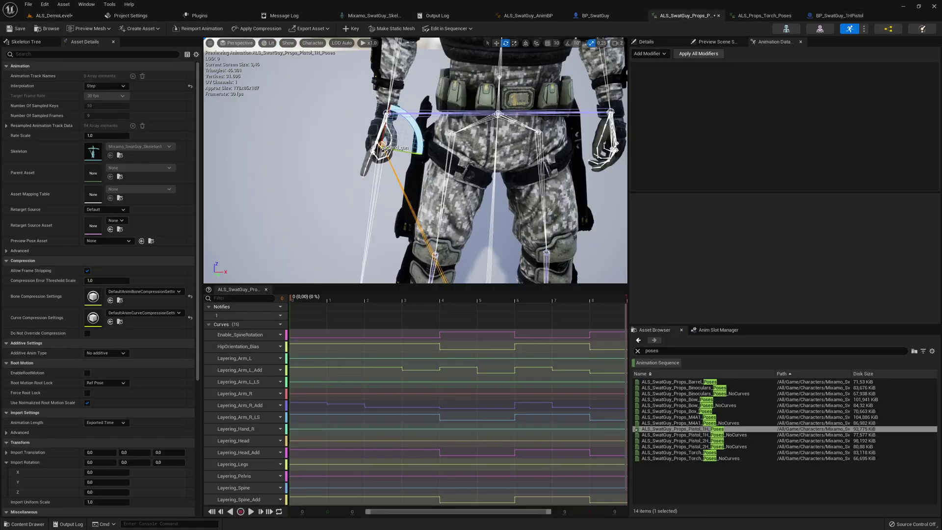
pyautogui.moveTo(415, 160); pyautogui.dragTo(333, 190, button='right')
pyautogui.click(324, 187)
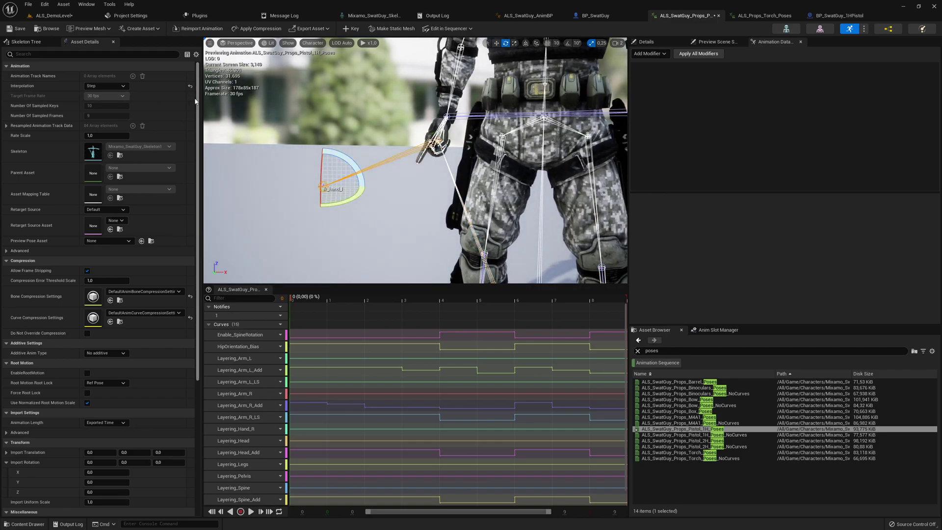
pyautogui.click(58, 15)
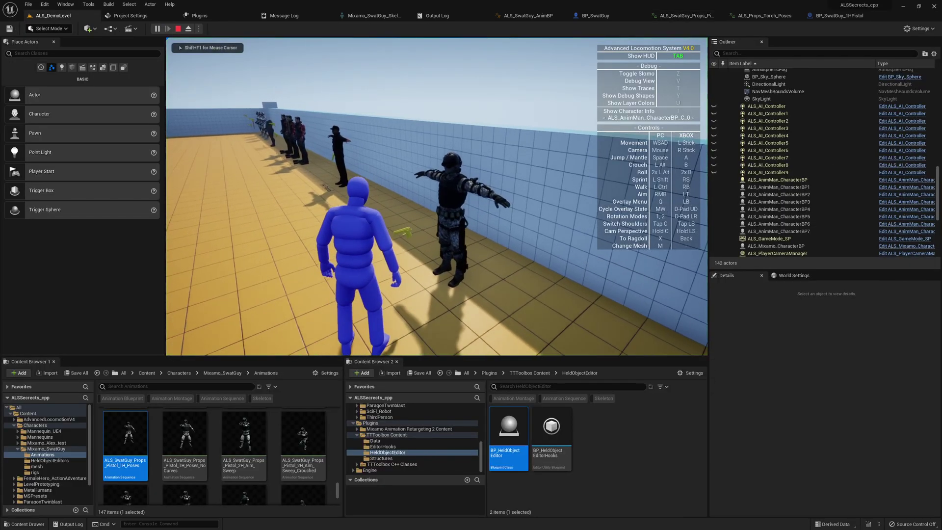
# Stop the play test and set the level's GameMode Override to ALS_SwatGuy_GameMode.
pyautogui.press('Escape')
pyautogui.press('f')
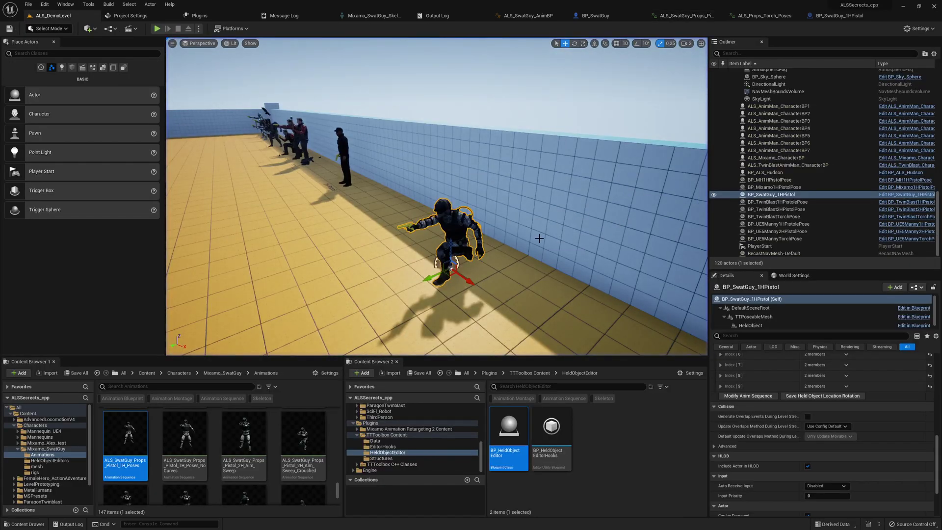
pyautogui.click(795, 278)
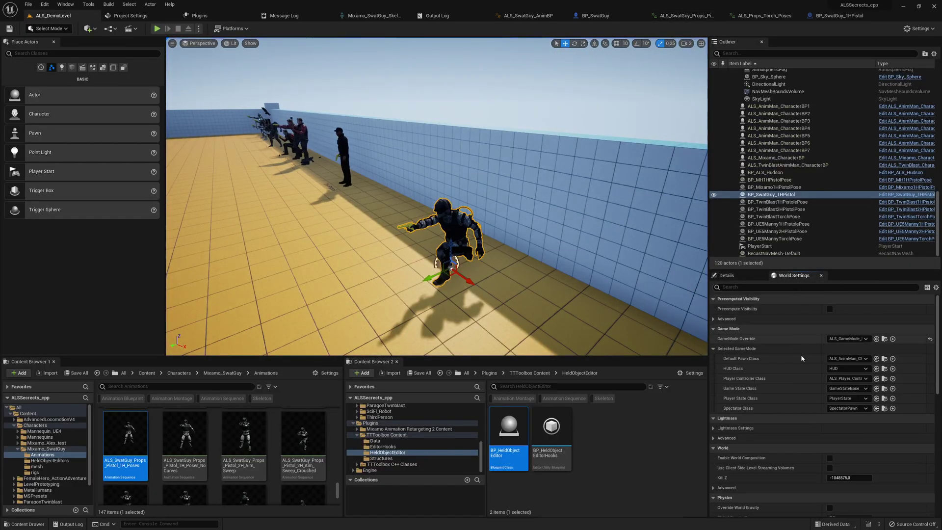
pyautogui.click(222, 373)
pyautogui.click(125, 456)
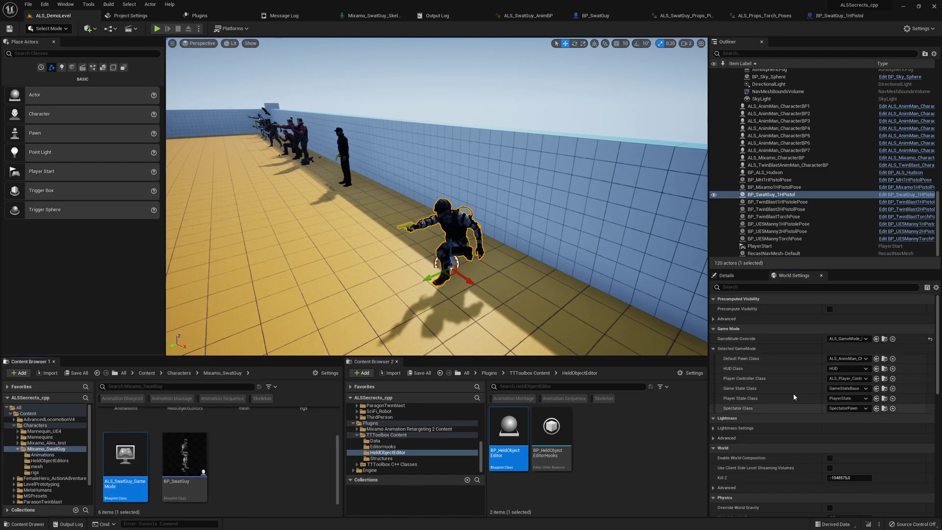
pyautogui.click(877, 339)
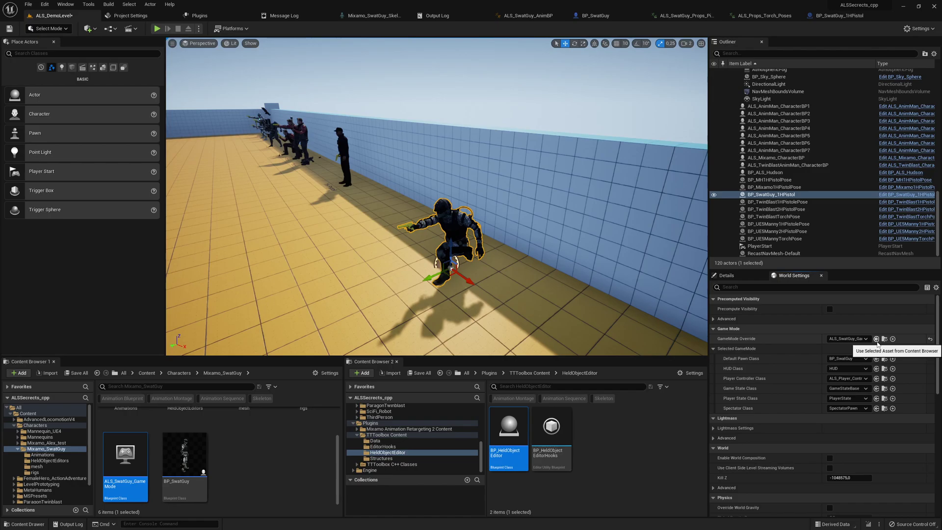
# Play the level, switch the SwatGuy character to the Pistol 1H overlay, check its pistol pose, and stop the session.
pyautogui.hotkey('alt', 'p')
pyautogui.press('q')
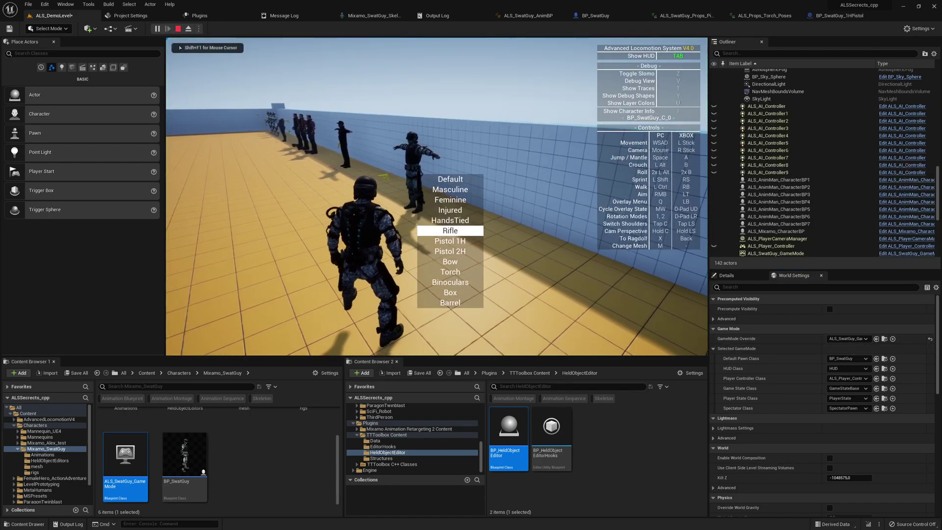
pyautogui.scroll(-1, 451, 230)
pyautogui.press('w')
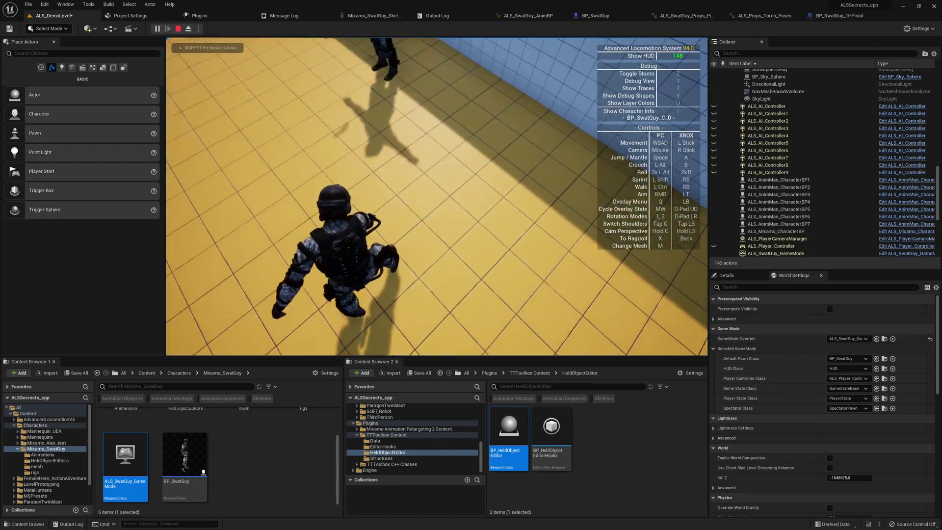
pyautogui.press('v')
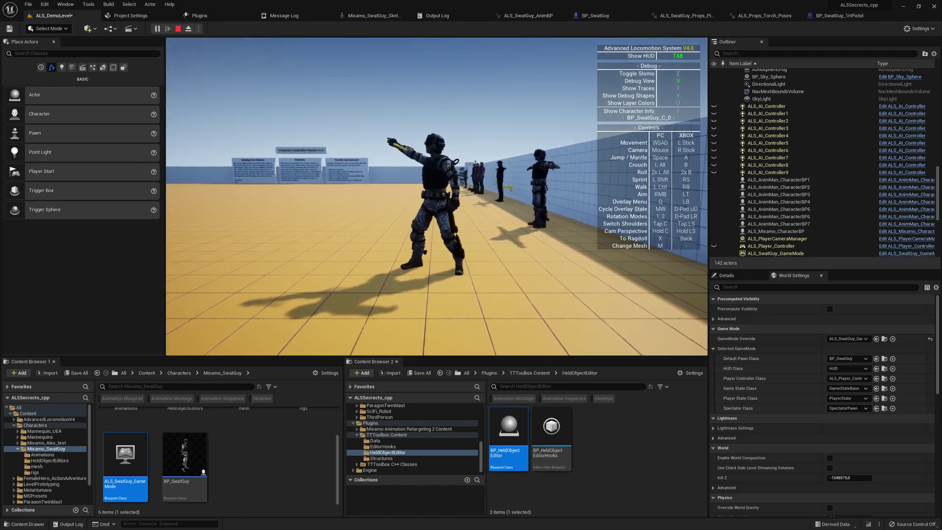
pyautogui.press('Escape')
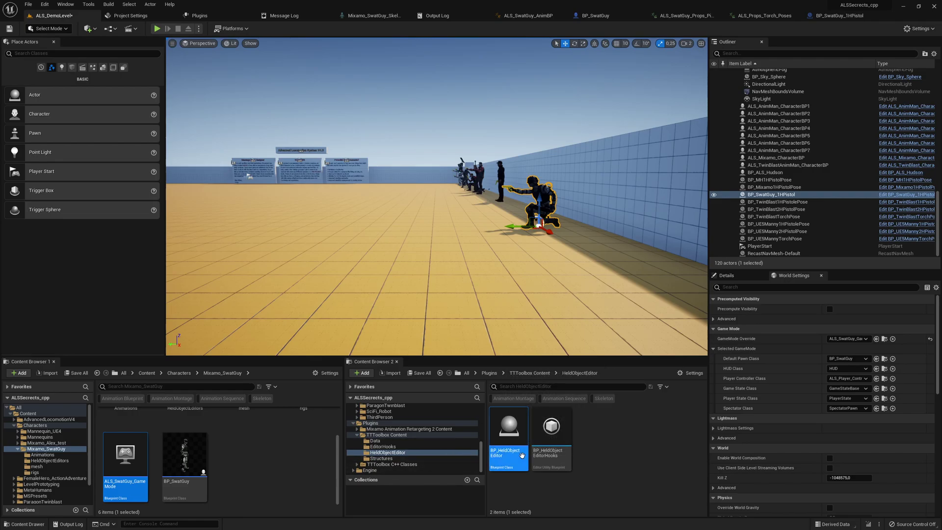
# Run Constraint Bones from Data Table on the ALS_SwatGuy_Props_Pistol_1H_Poses animation, using DT_ConstraintBone and the row ConstraintIKVBBonesMixamo.
pyautogui.hotkey('alt', 'Left')
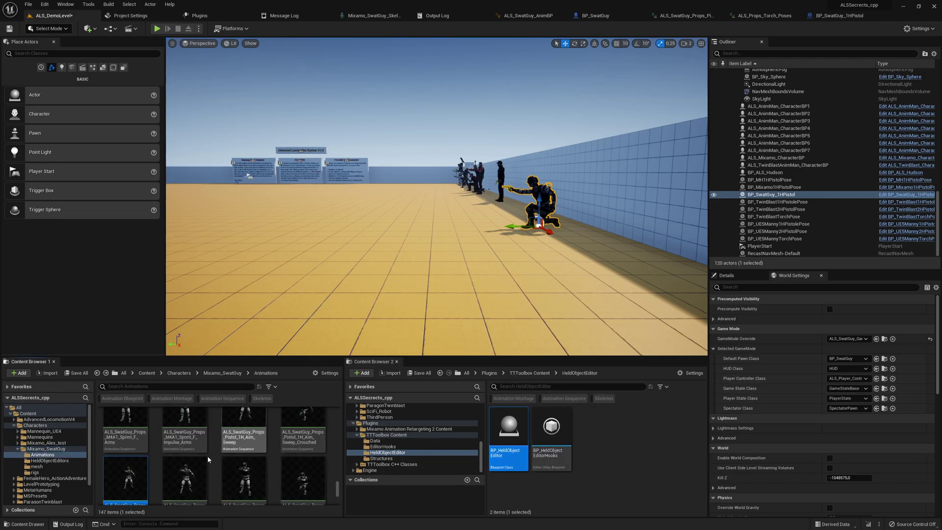
pyautogui.rightClick(129, 466)
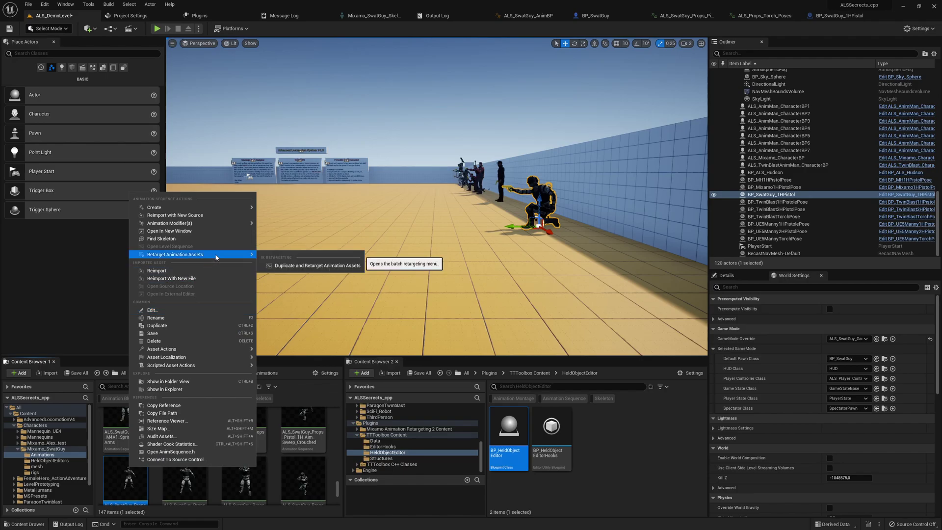
pyautogui.moveTo(219, 365)
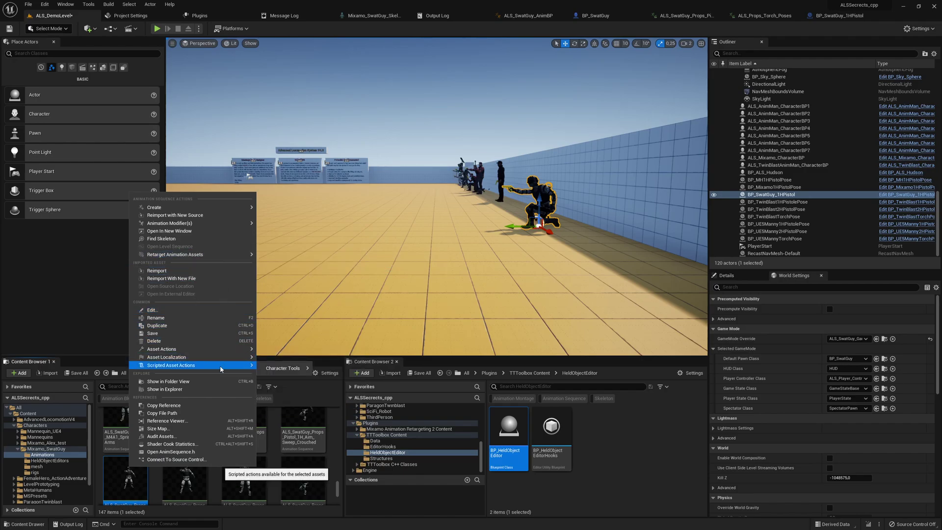
pyautogui.moveTo(283, 370)
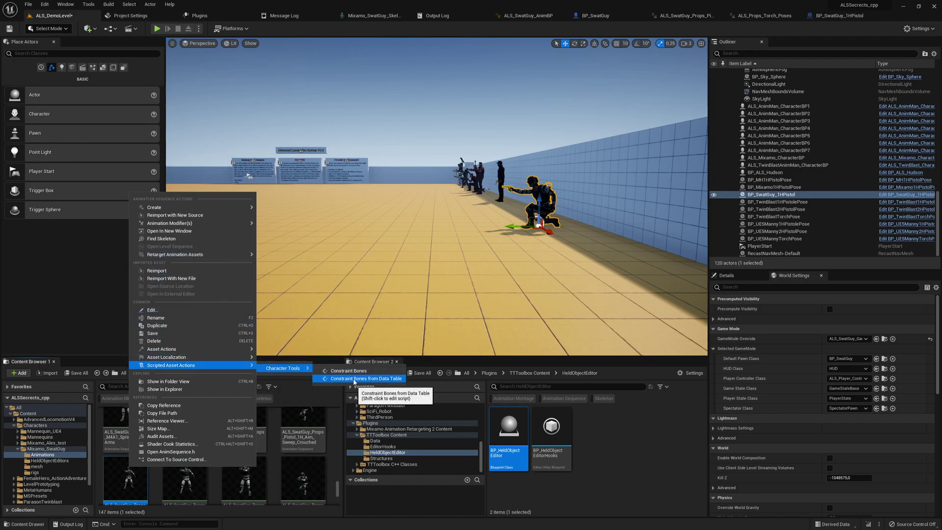
pyautogui.click(355, 379)
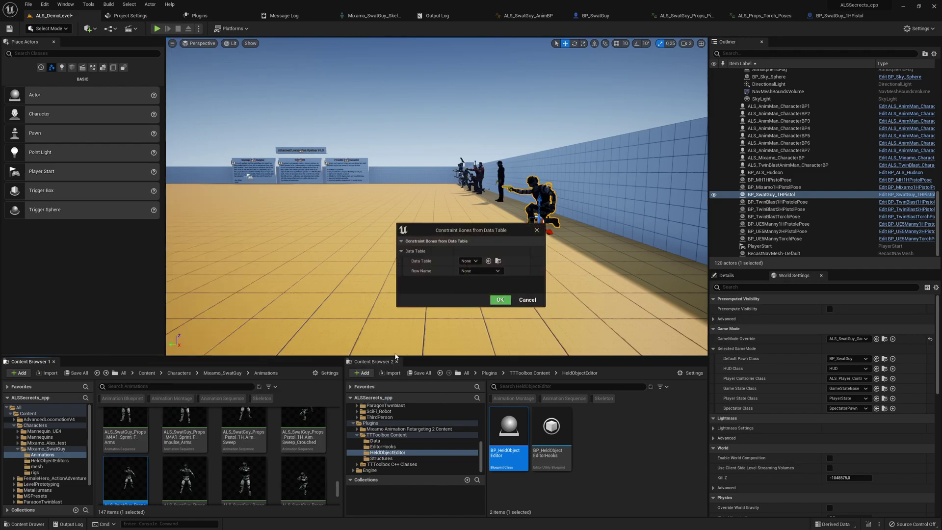
pyautogui.click(470, 261)
pyautogui.write('cons')
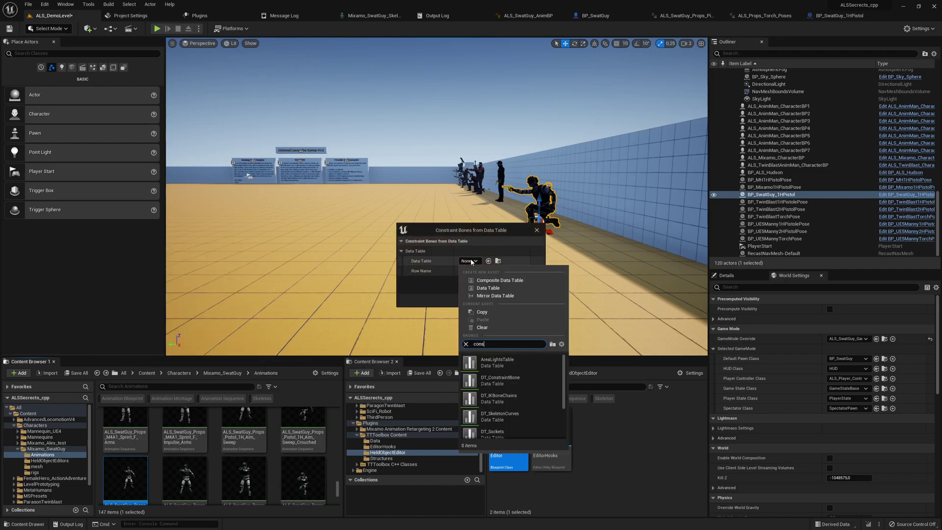
pyautogui.write('tr')
pyautogui.click(510, 358)
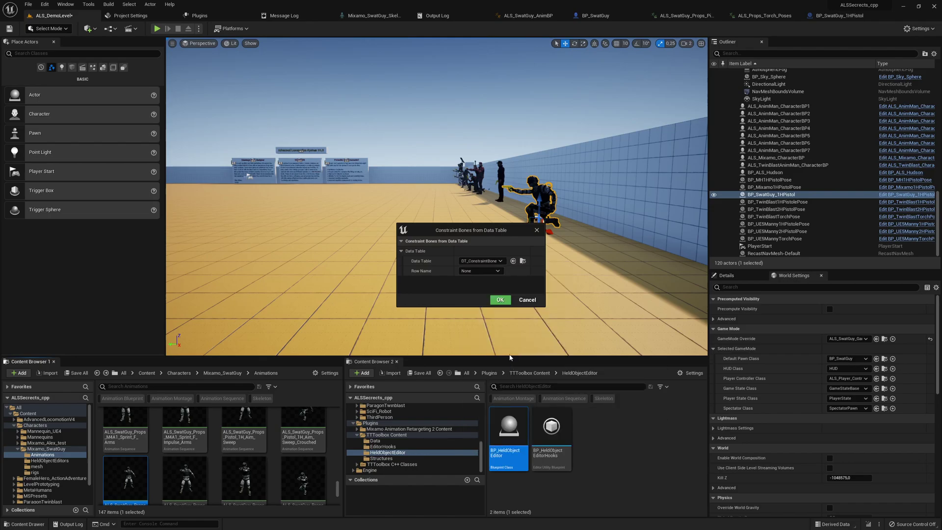
pyautogui.click(485, 273)
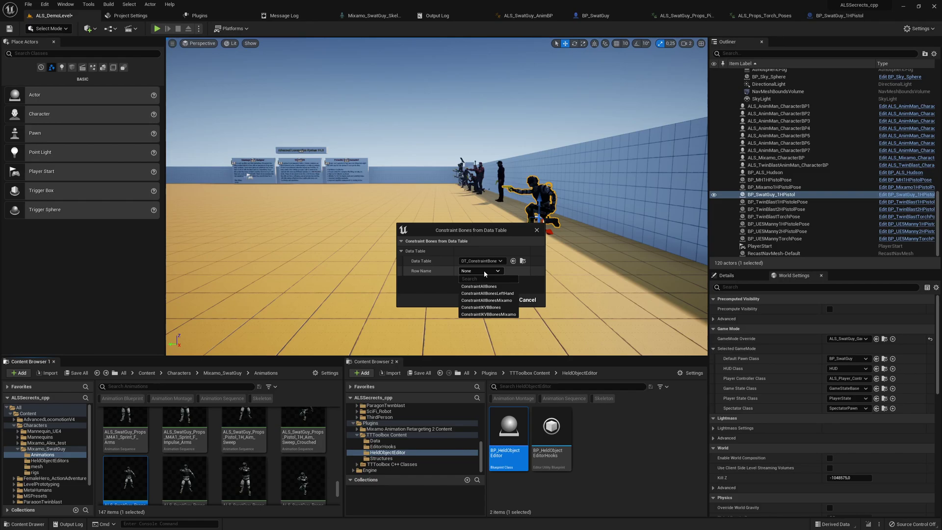
pyautogui.click(492, 315)
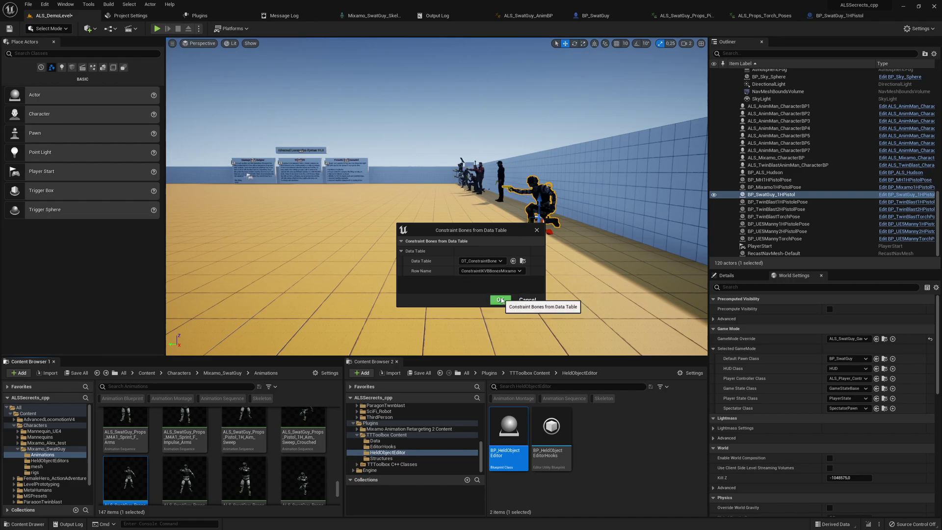
pyautogui.click(500, 300)
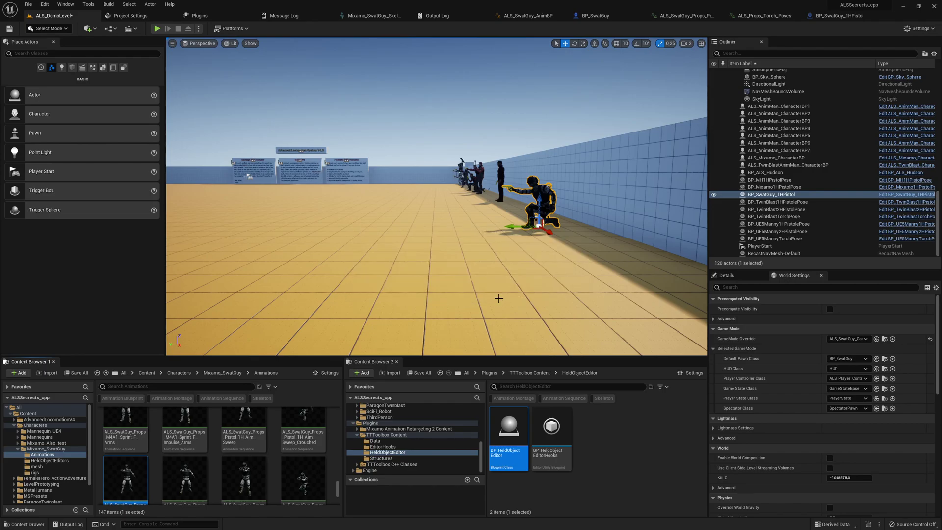
# Start a play session in the level and switch the SwatGuy character's overlay to Pistol 1H.
pyautogui.hotkey('alt', 'p')
pyautogui.click(499, 298)
pyautogui.press('q')
pyautogui.scroll(-5, 499, 298)
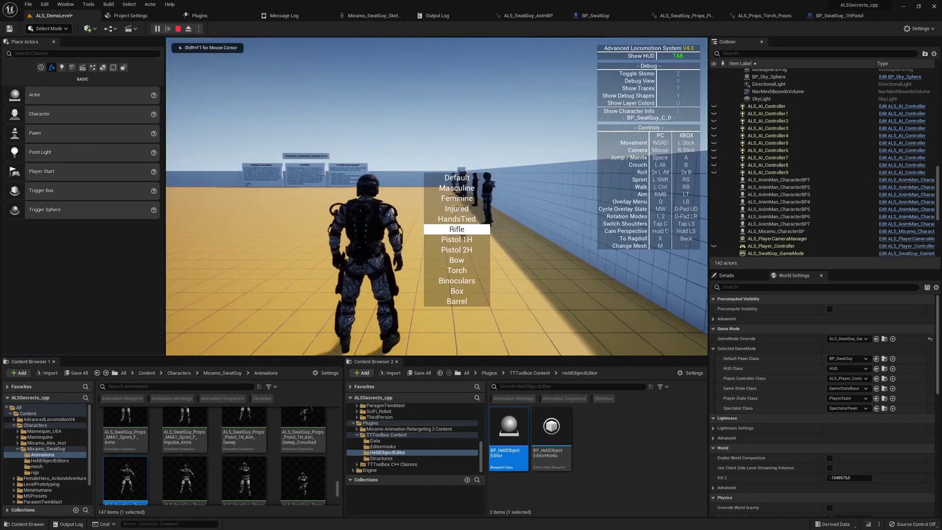
pyautogui.scroll(-1, 499, 298)
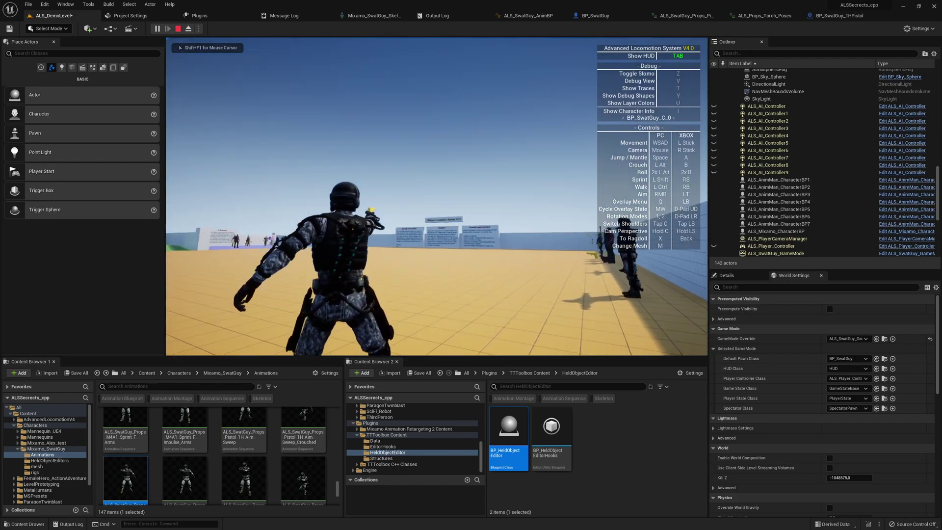
# Turn on the debug view and move the character forward and backward to check how it holds the pistol.
pyautogui.press('v')
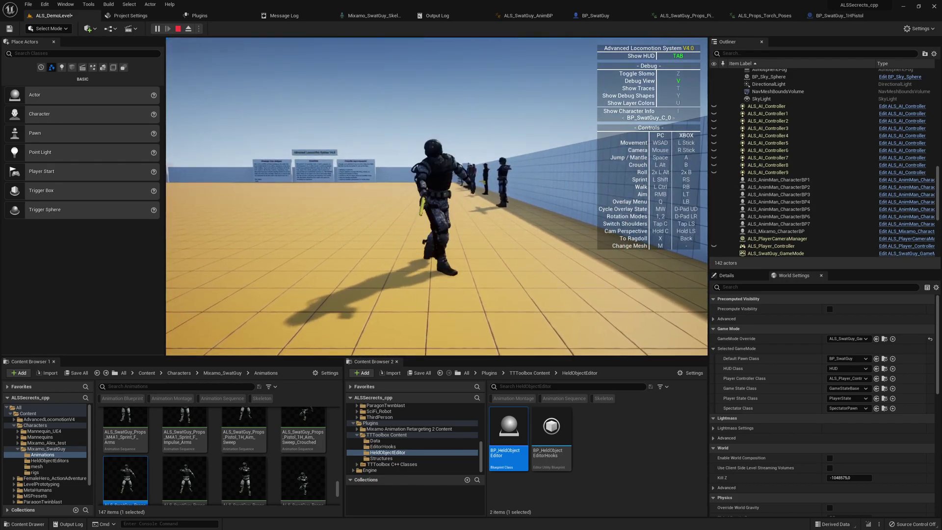
pyautogui.press('w')
pyautogui.press('s')
pyautogui.press('w')
pyautogui.press('s')
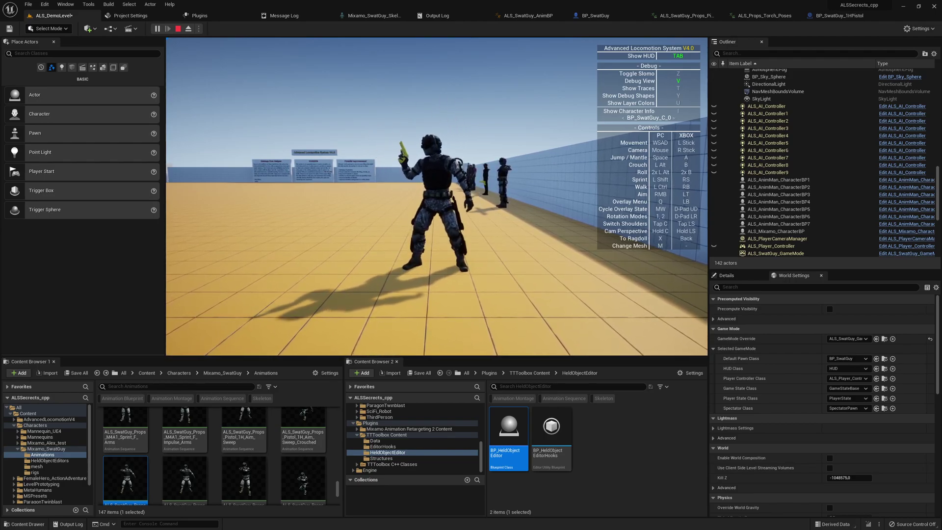
# Stop the play session and show the details of the BP_SwatGuy_1HPistol actor.
pyautogui.press('Escape')
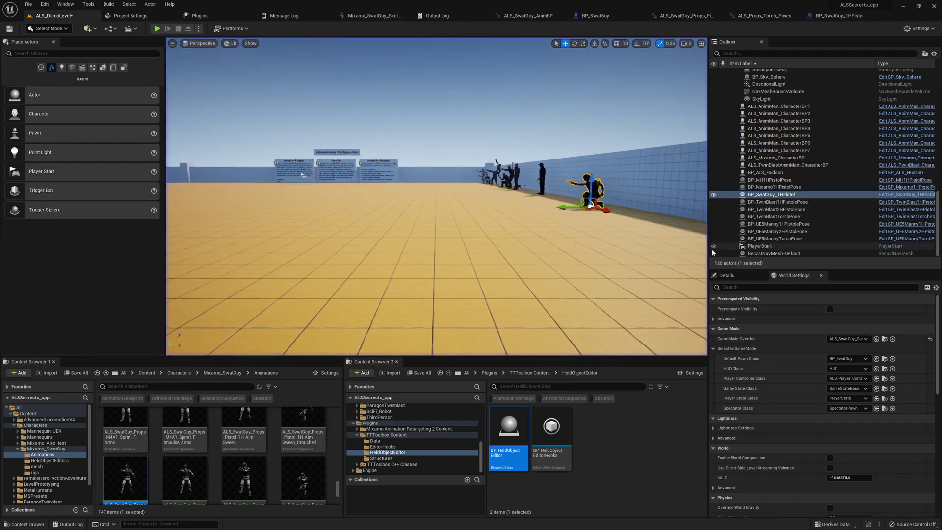
pyautogui.click(727, 276)
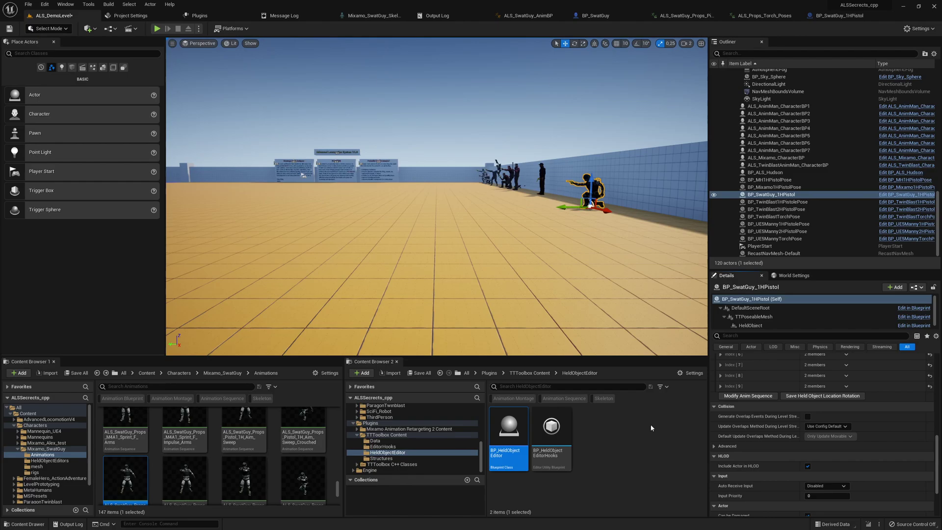